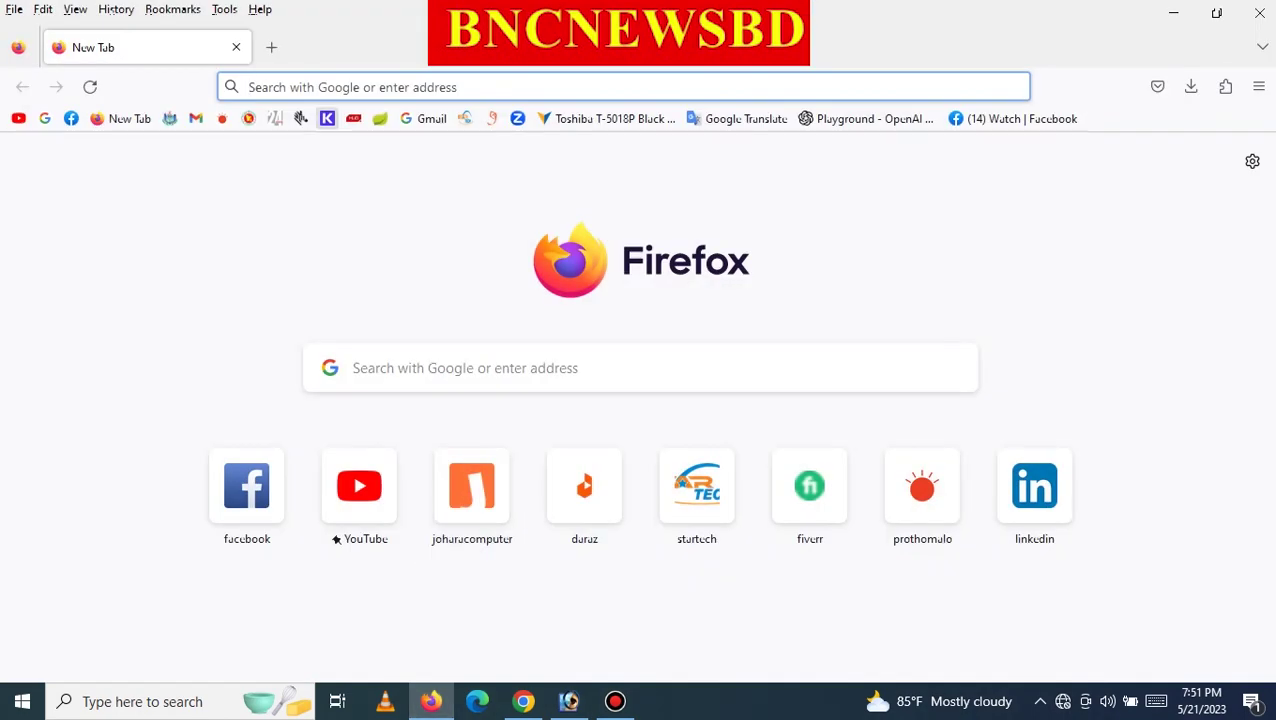
Step: Load 192.168.1.1 in Firefox and log in with the router's admin password
left_click(500, 87)
type("192")
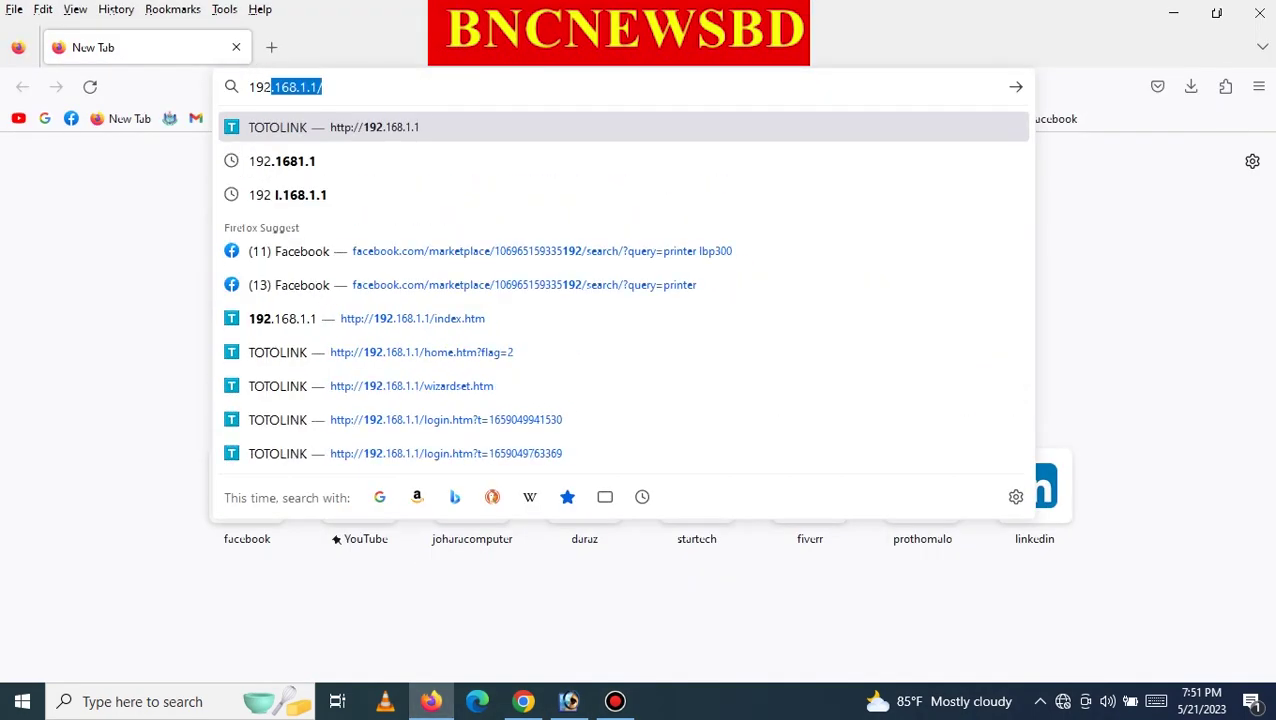
type(".168.1.1")
key("BackSpace")
key("Escape")
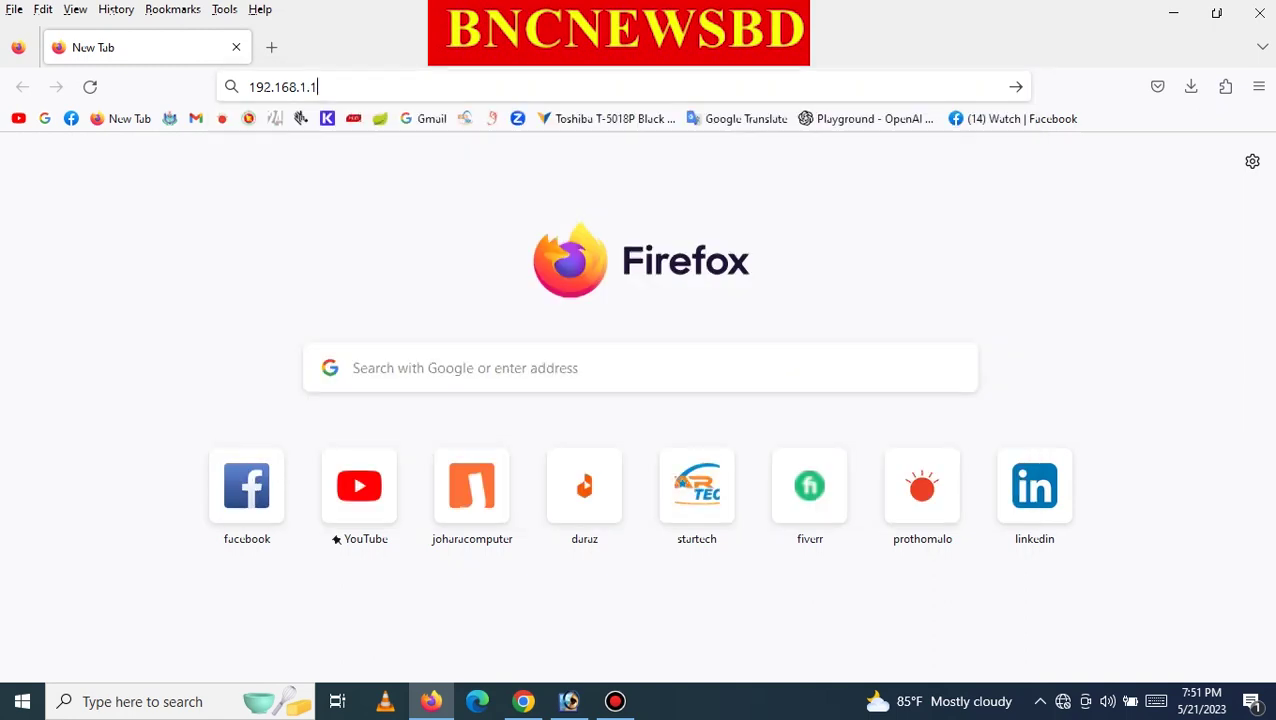
key("Return")
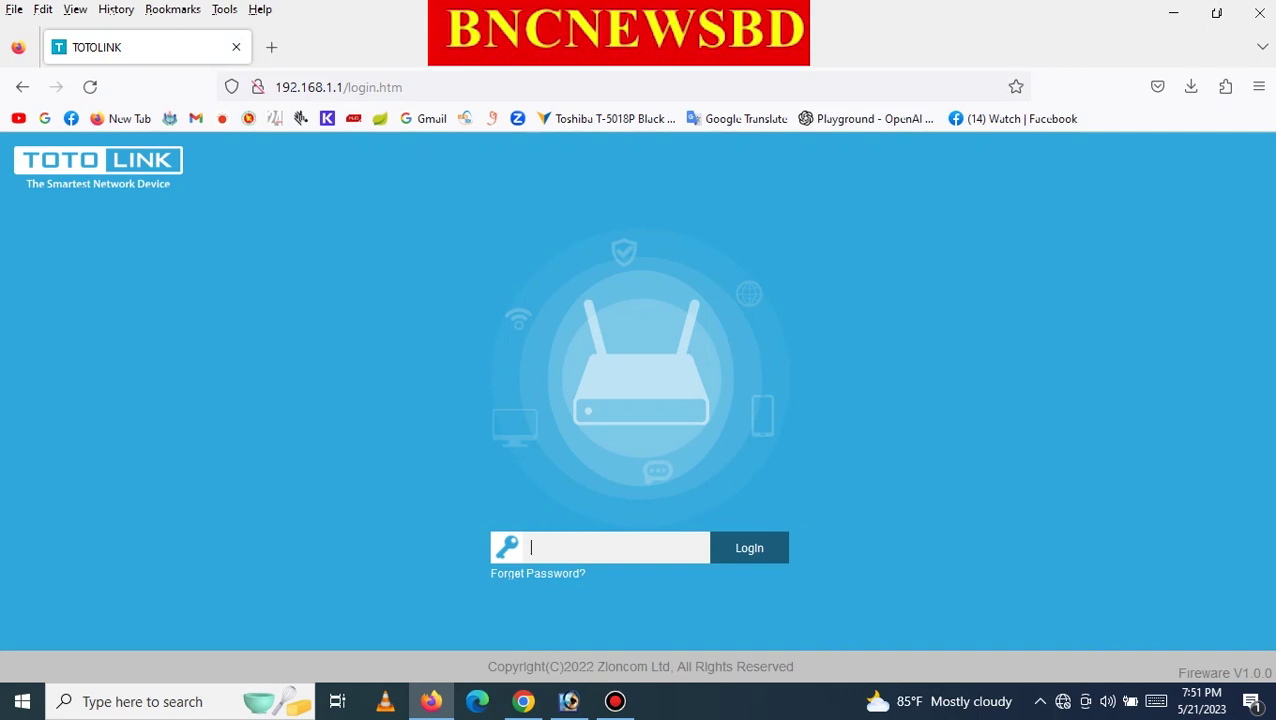
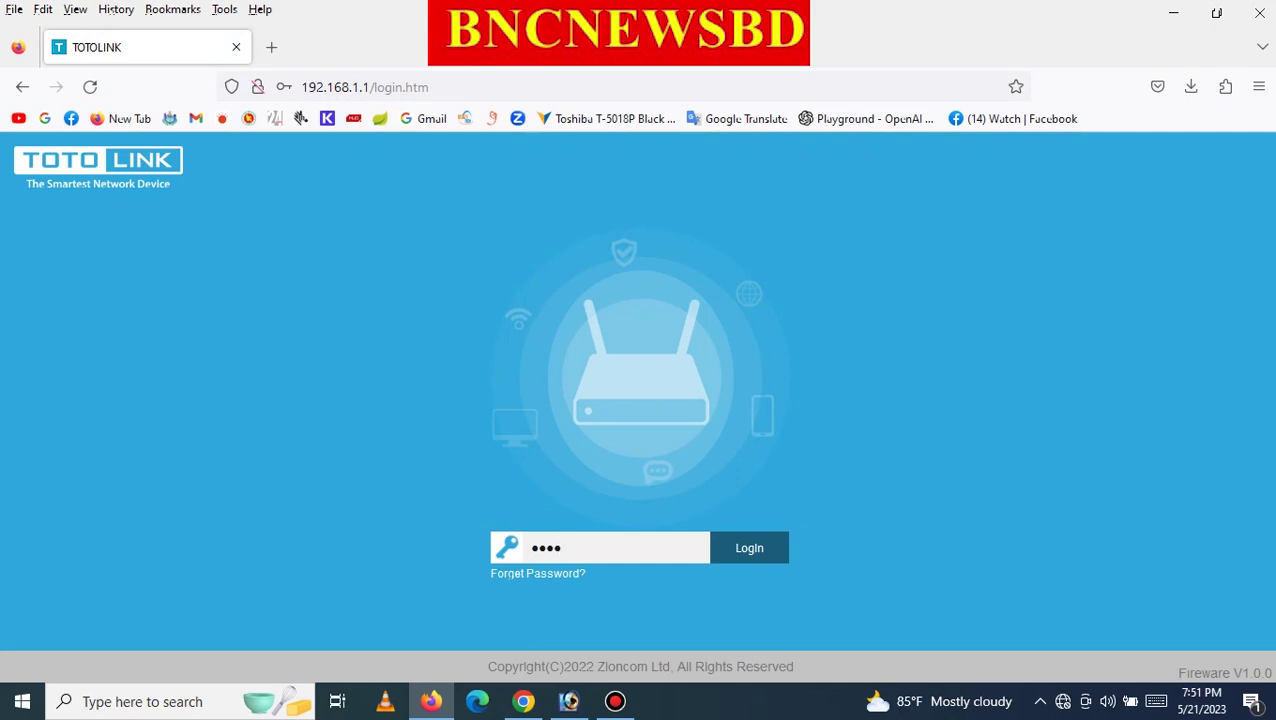
key("Return")
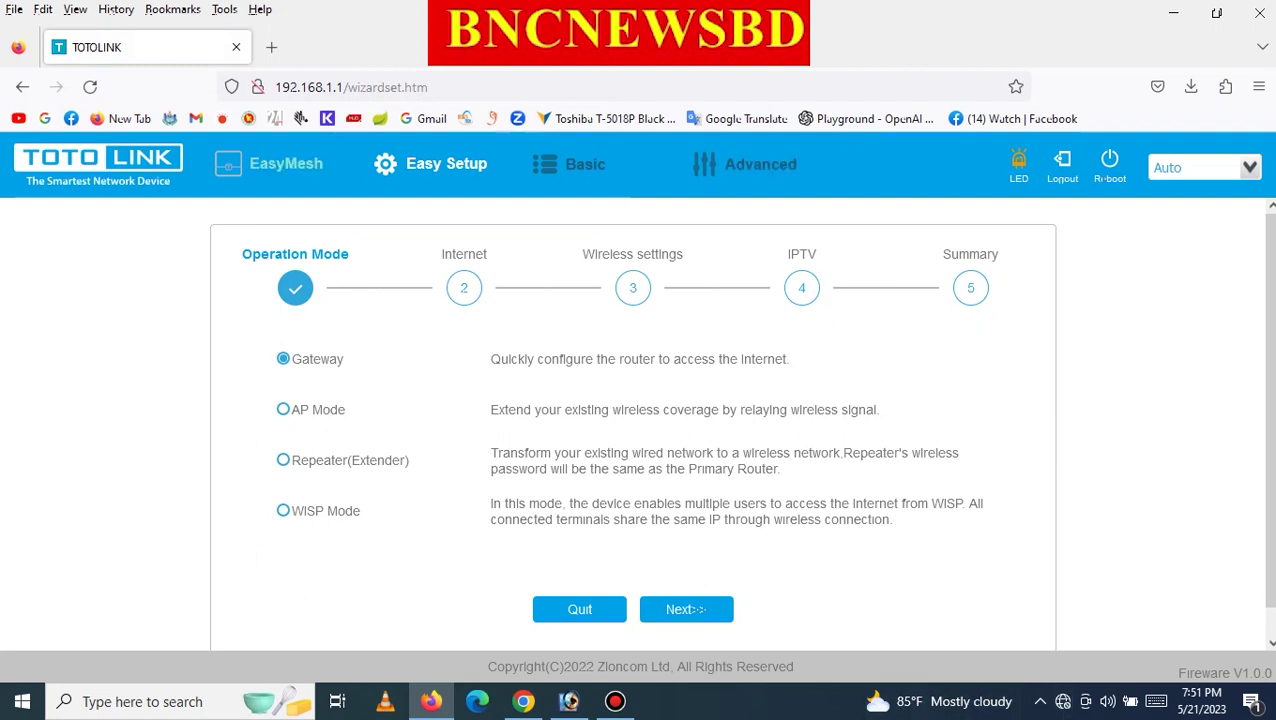
Step: Exit the Easy Setup wizard to Basic, then go to Advanced > Network WAN Settings
left_click(572, 164)
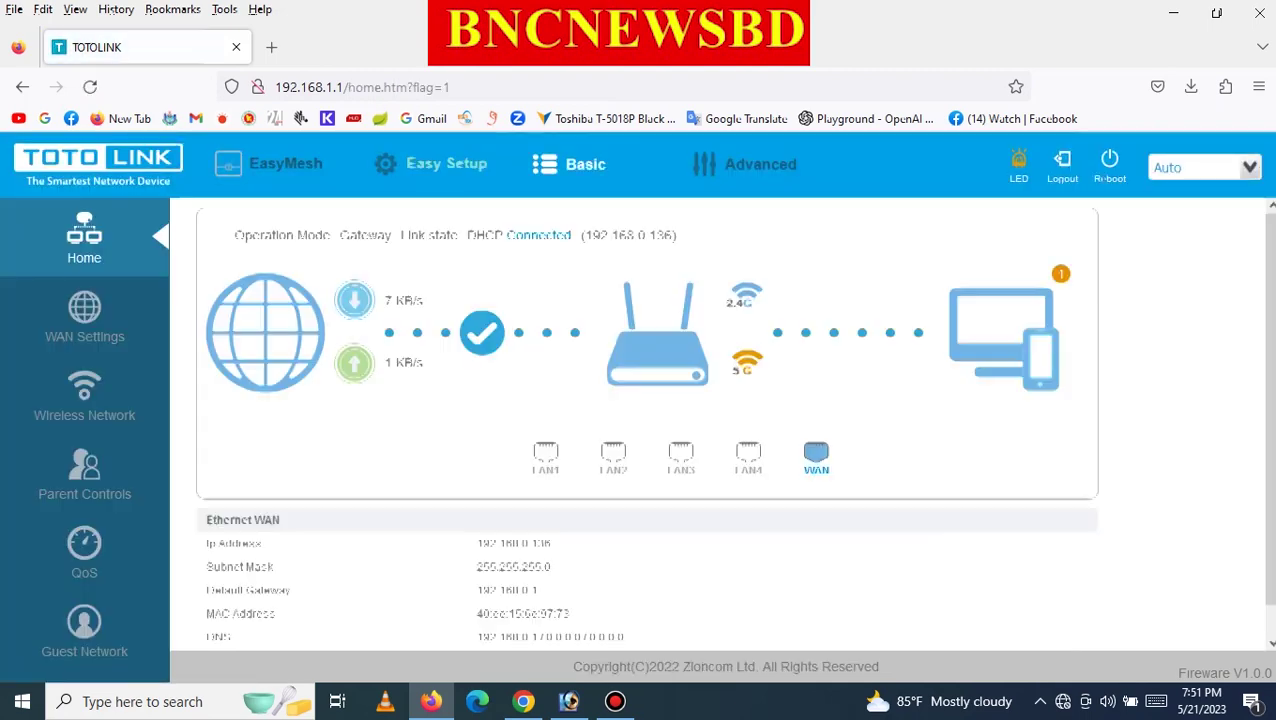
left_click(745, 164)
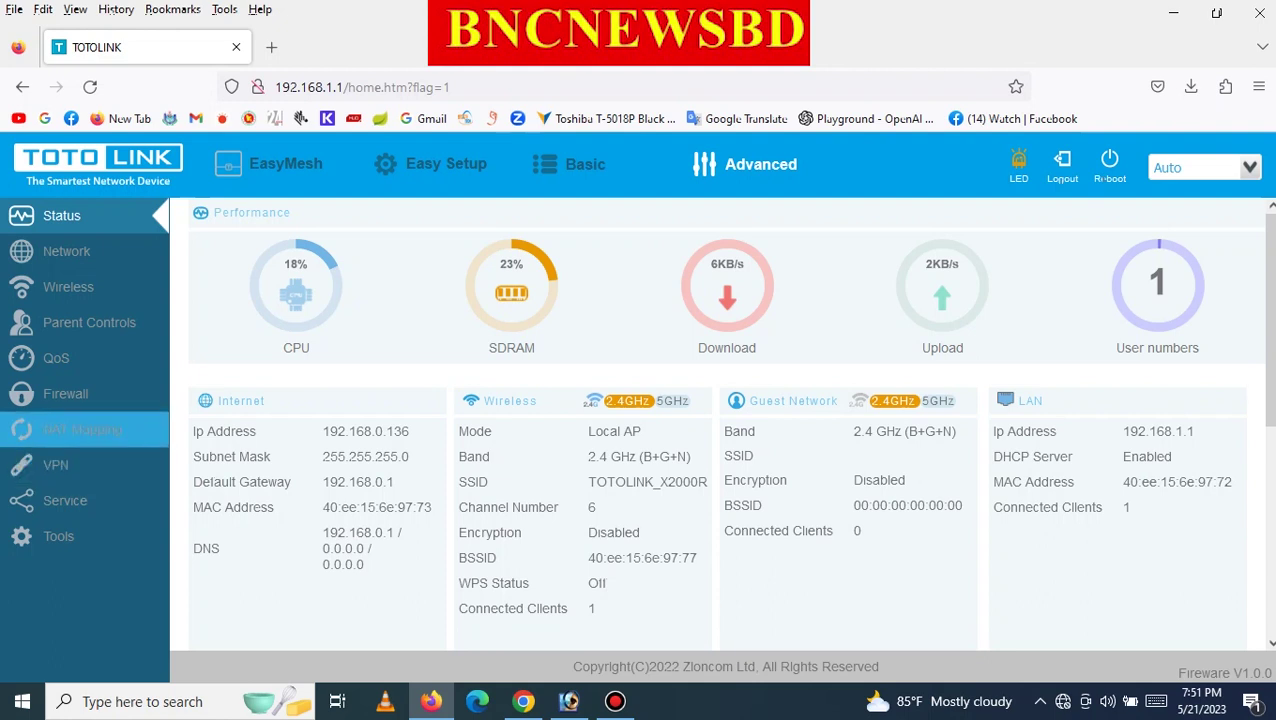
left_click(66, 251)
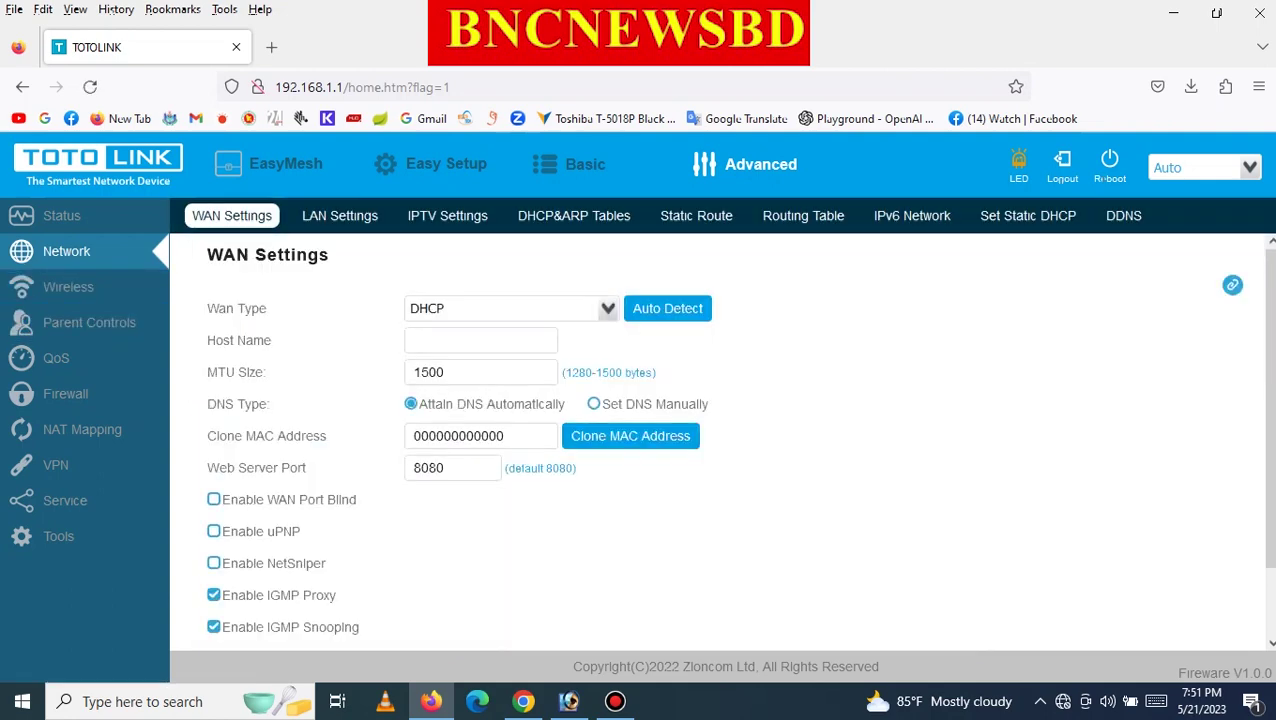
Step: Change Wan Type from DHCP to Static IP and enter IP address 192.168.20.121
left_click(510, 308)
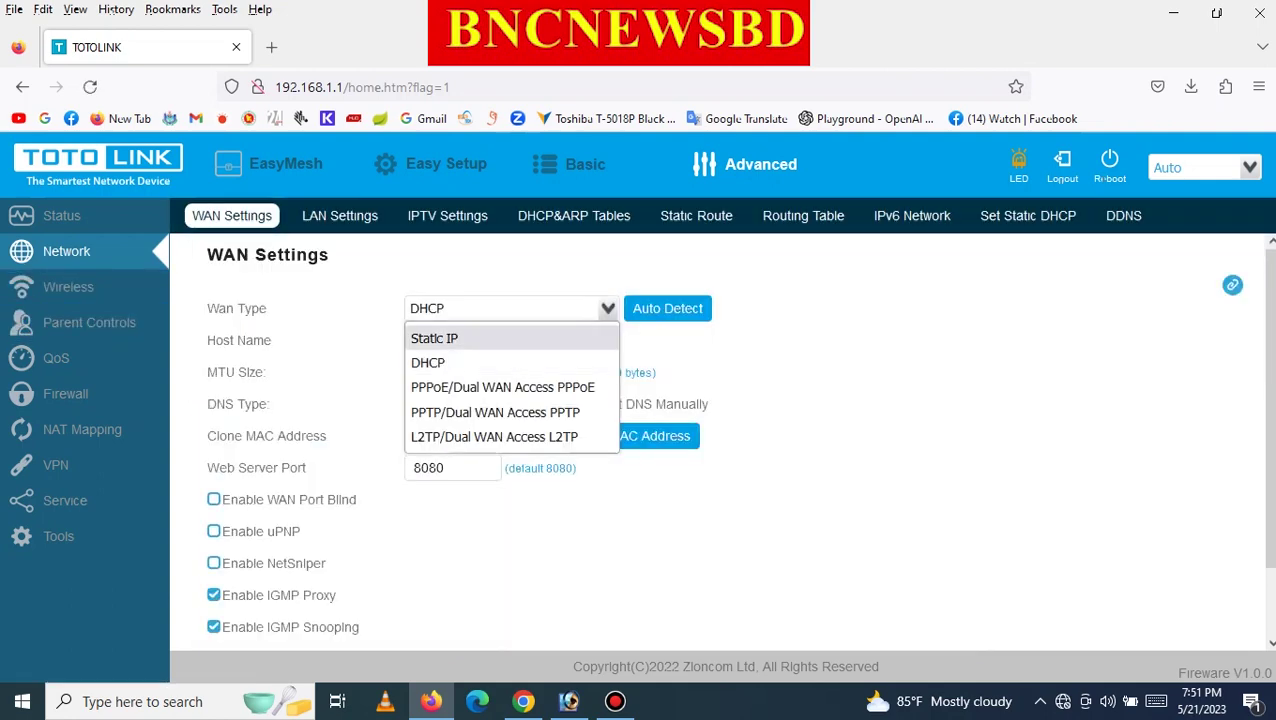
left_click(434, 338)
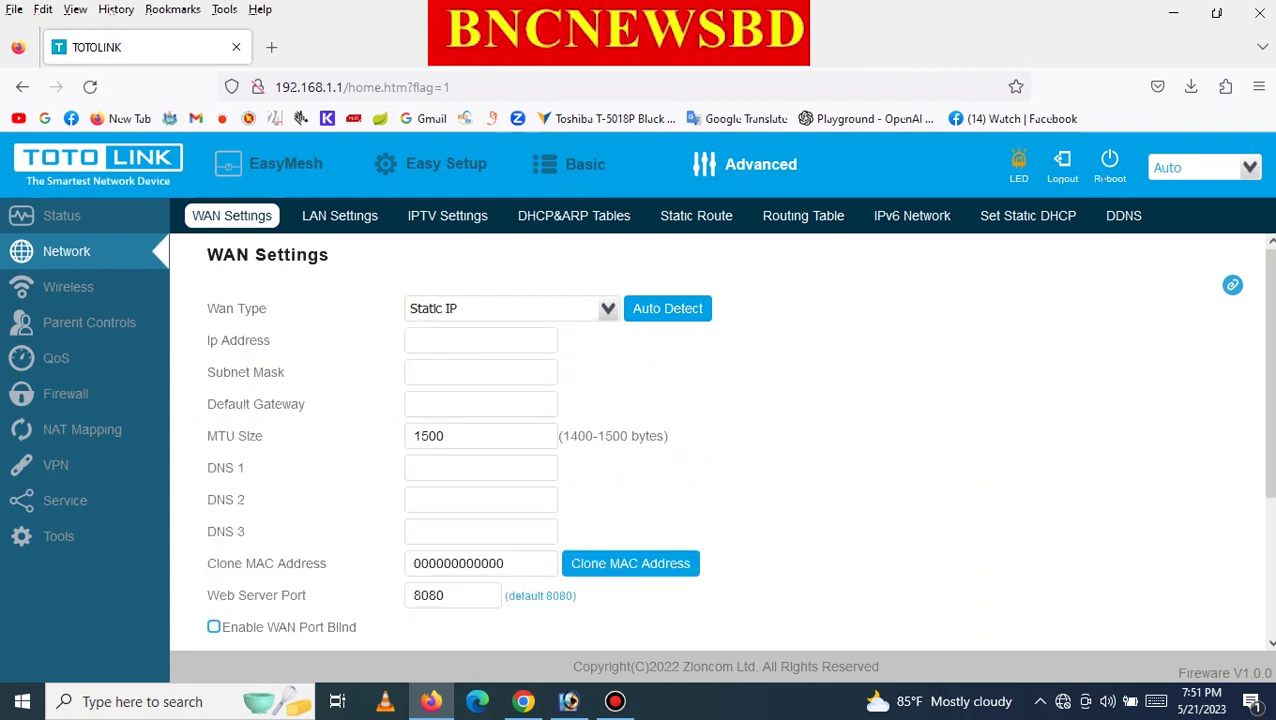
left_click(434, 340)
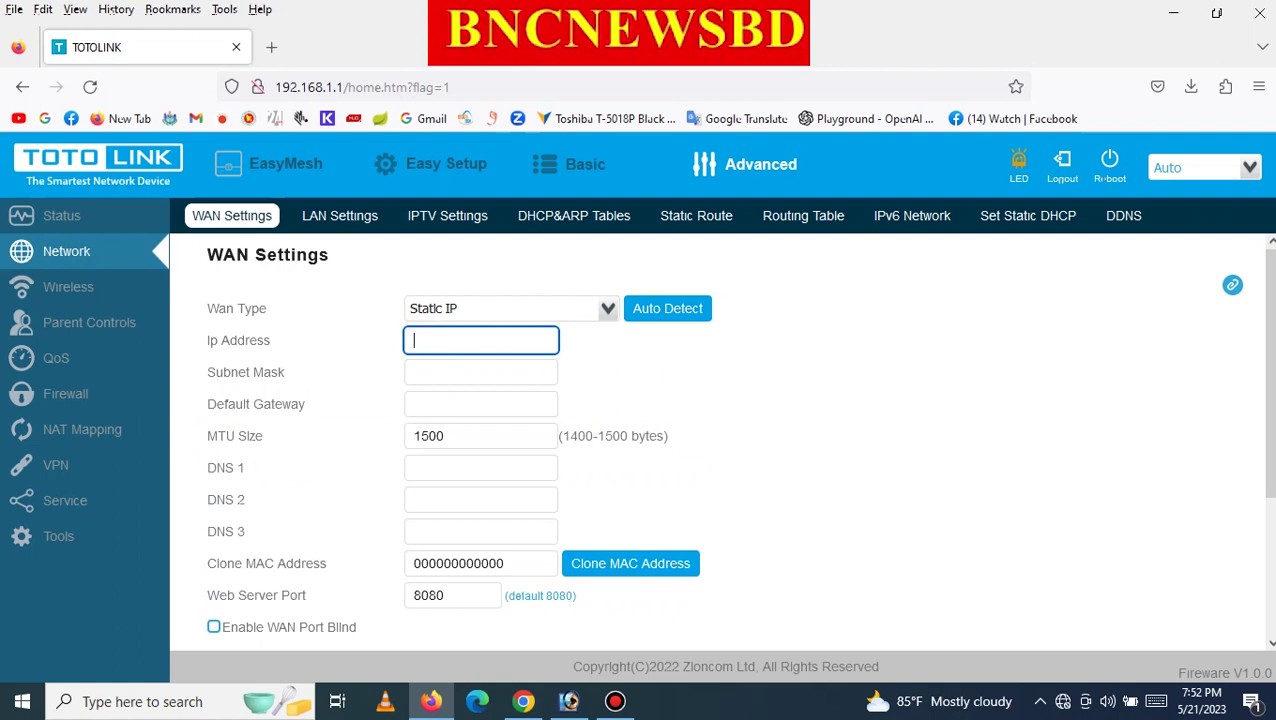
type("192.168.20.121")
left_click(480, 372)
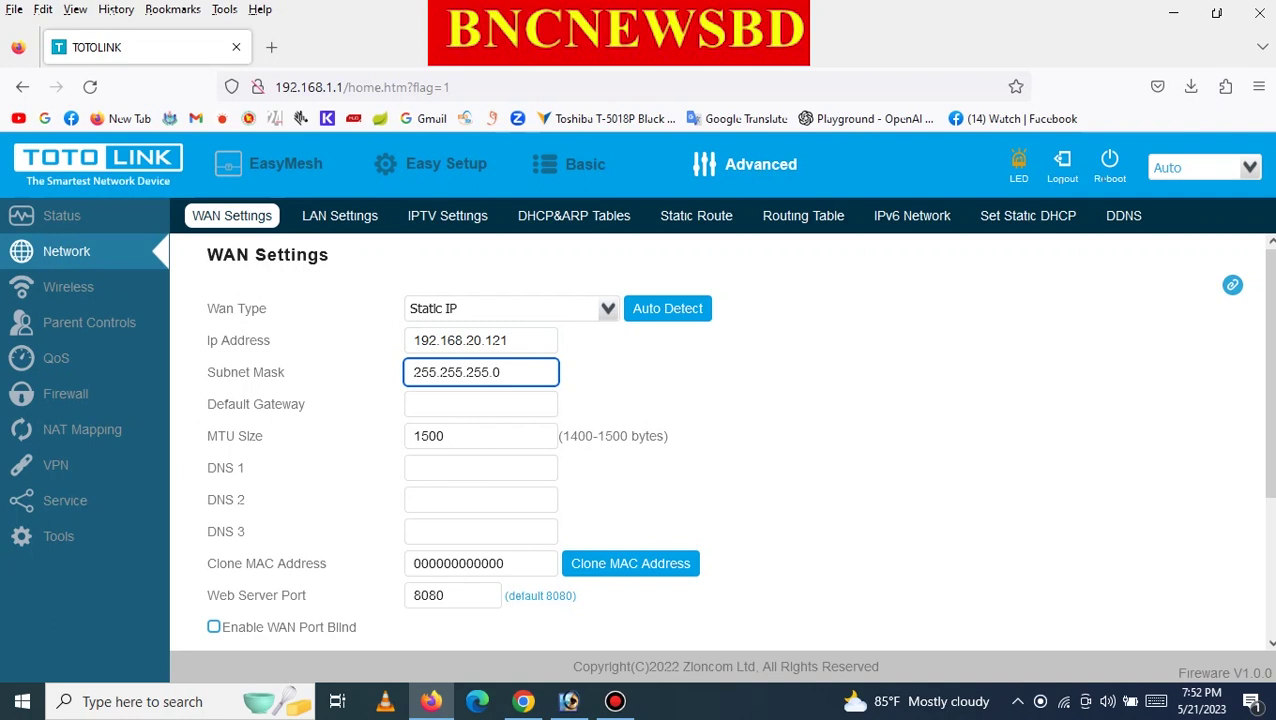
Step: Enter default gateway 192.168.20.1, DNS 1 as 4.2.2.2 and DNS 2 as 8.8.8.8
left_click(480, 404)
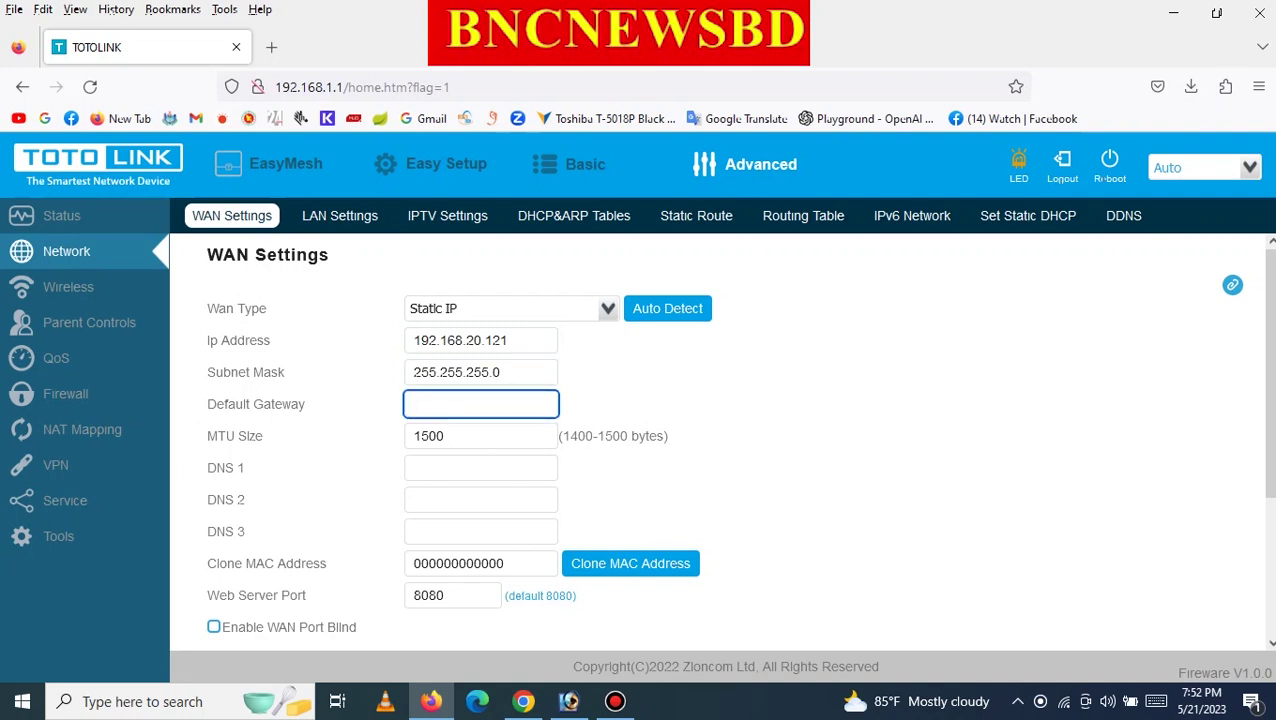
type("192.168.20.1")
scroll(720, 440, "down", 2)
left_click(480, 372)
type("4.2.2.2")
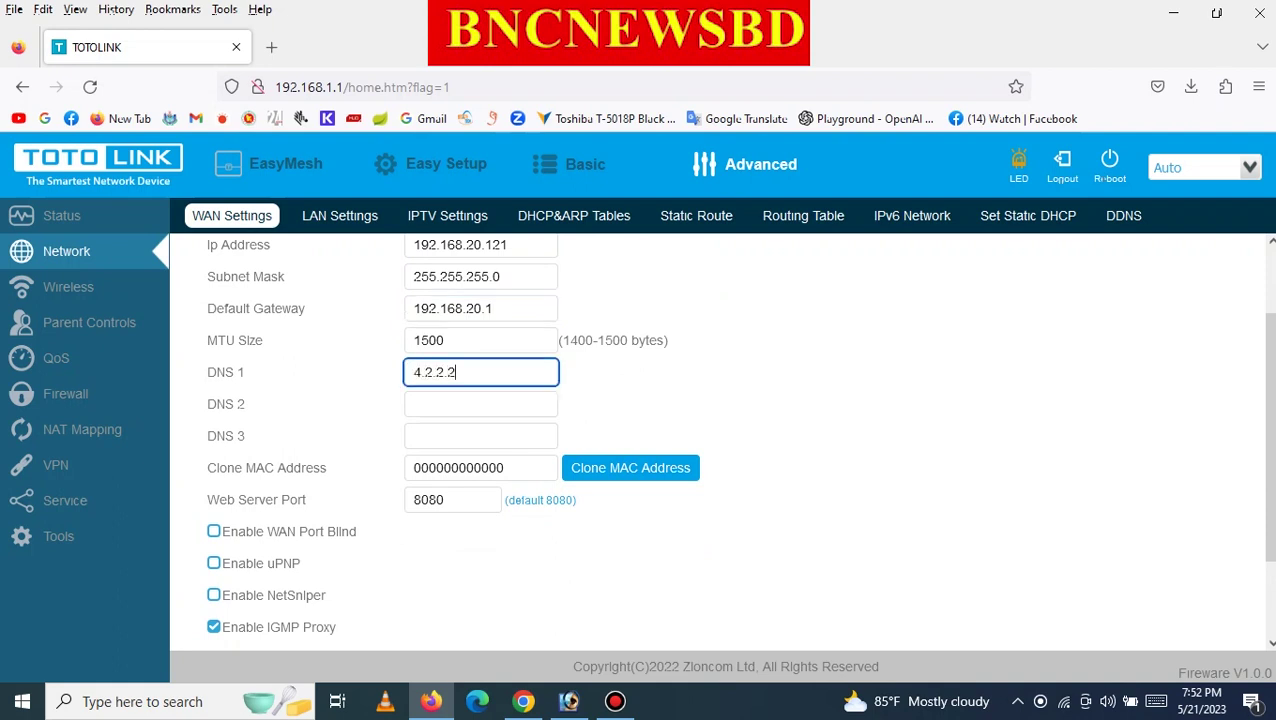
left_click(480, 404)
type("8.8.8.8")
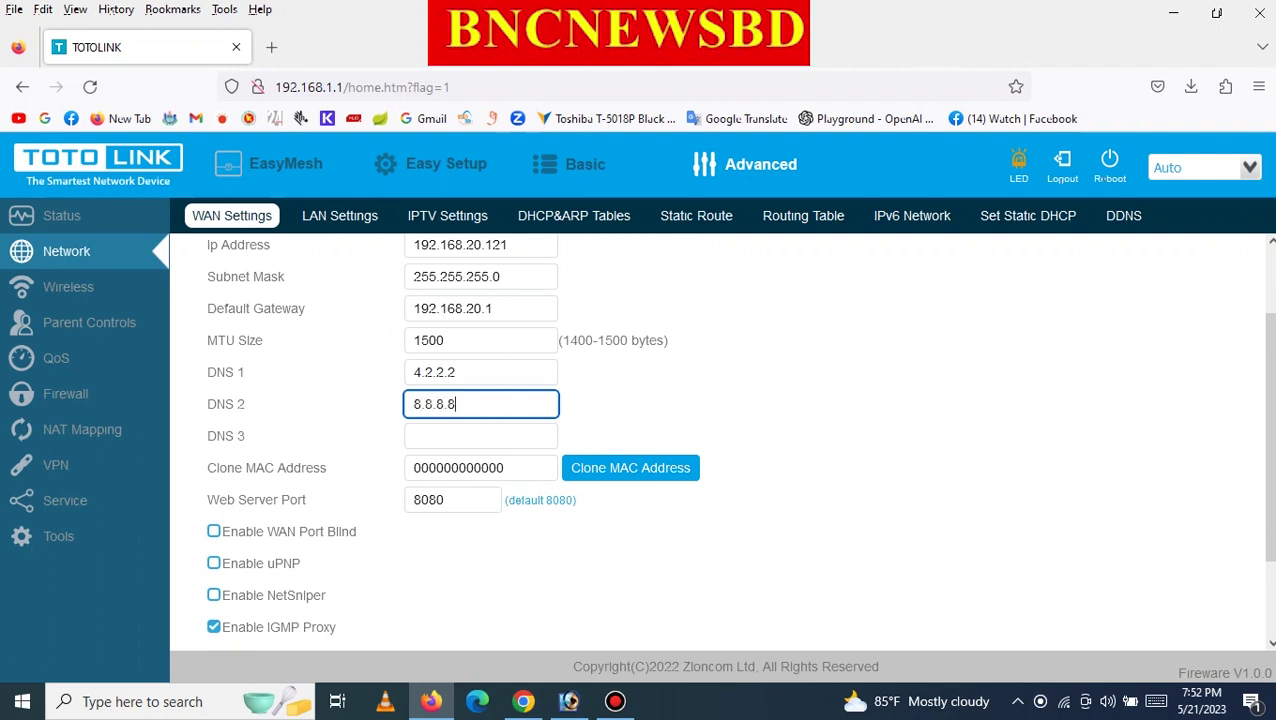
Step: Apply the static WAN settings and return to the router status overview
scroll(720, 440, "down", 2)
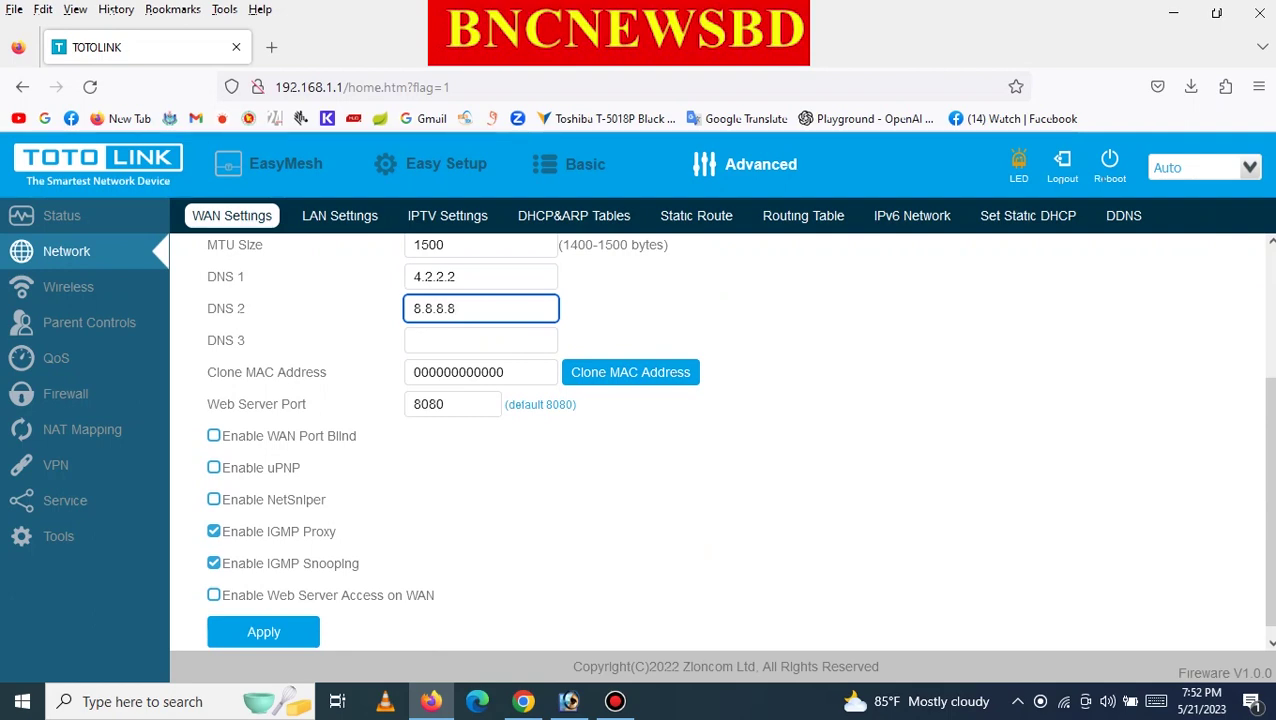
scroll(738, 436, "up", 4)
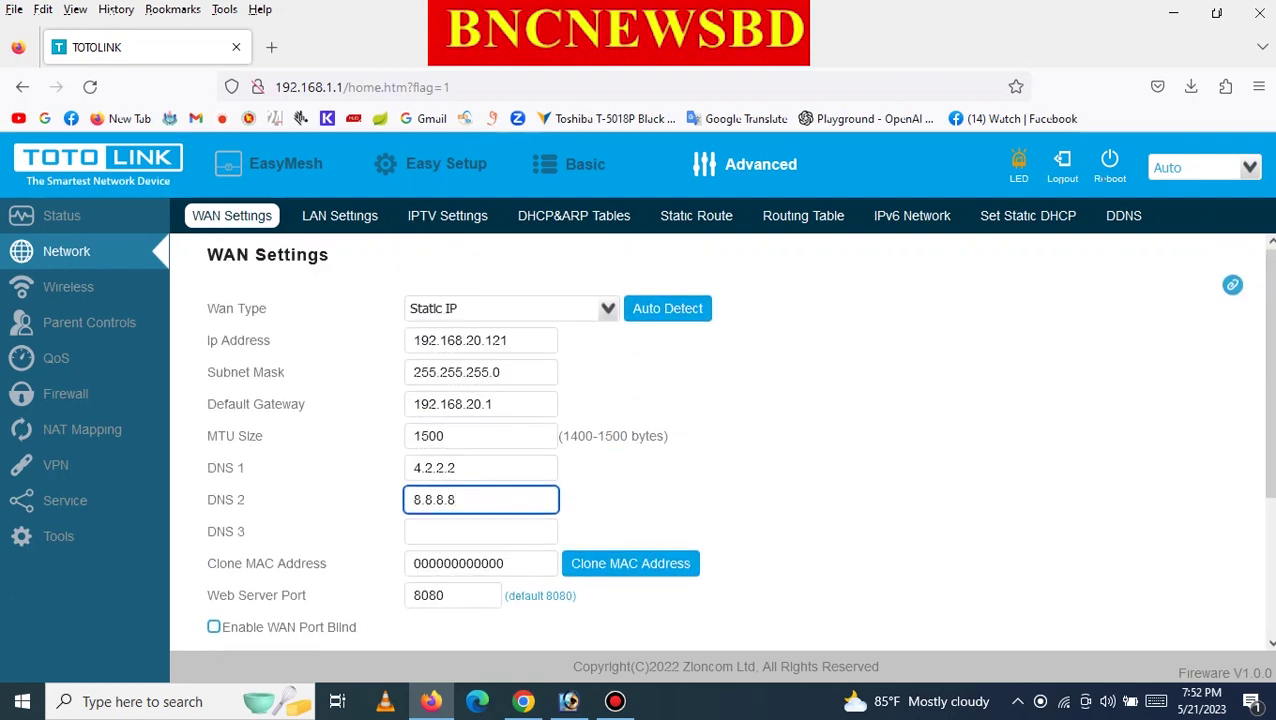
scroll(738, 436, "down", 3)
scroll(720, 440, "down", 1)
left_click(263, 617)
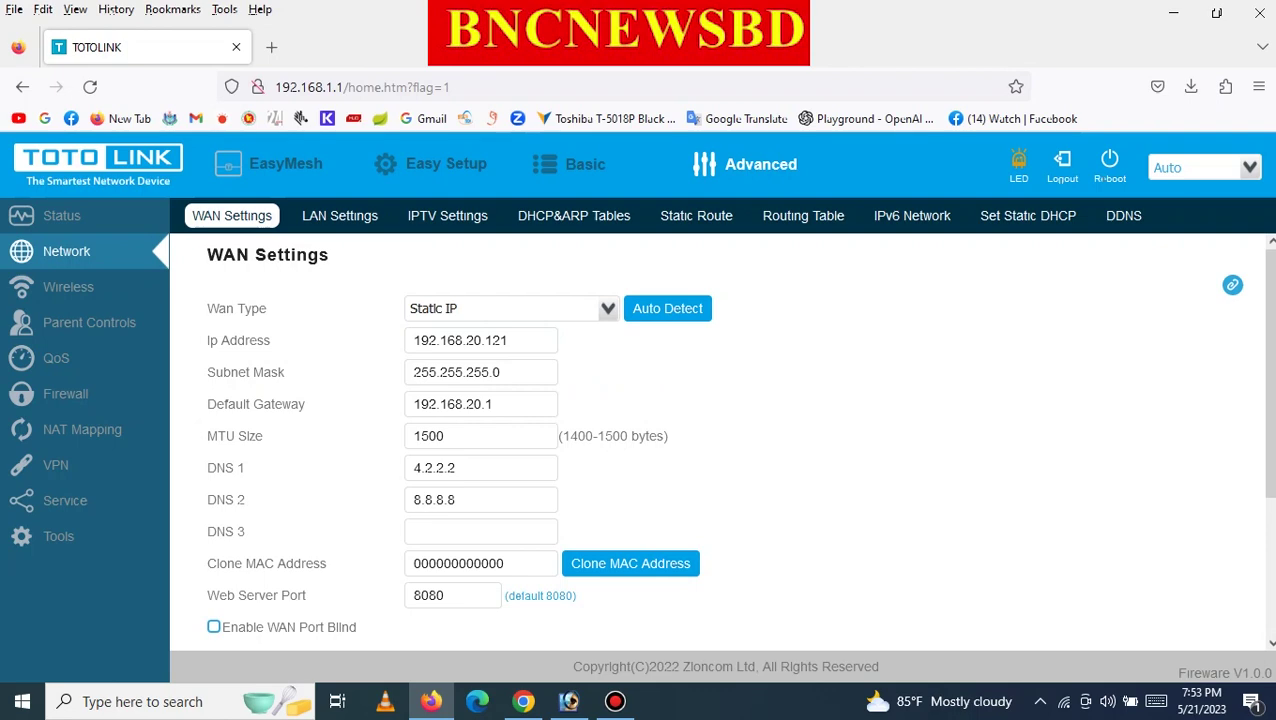
left_click(61, 215)
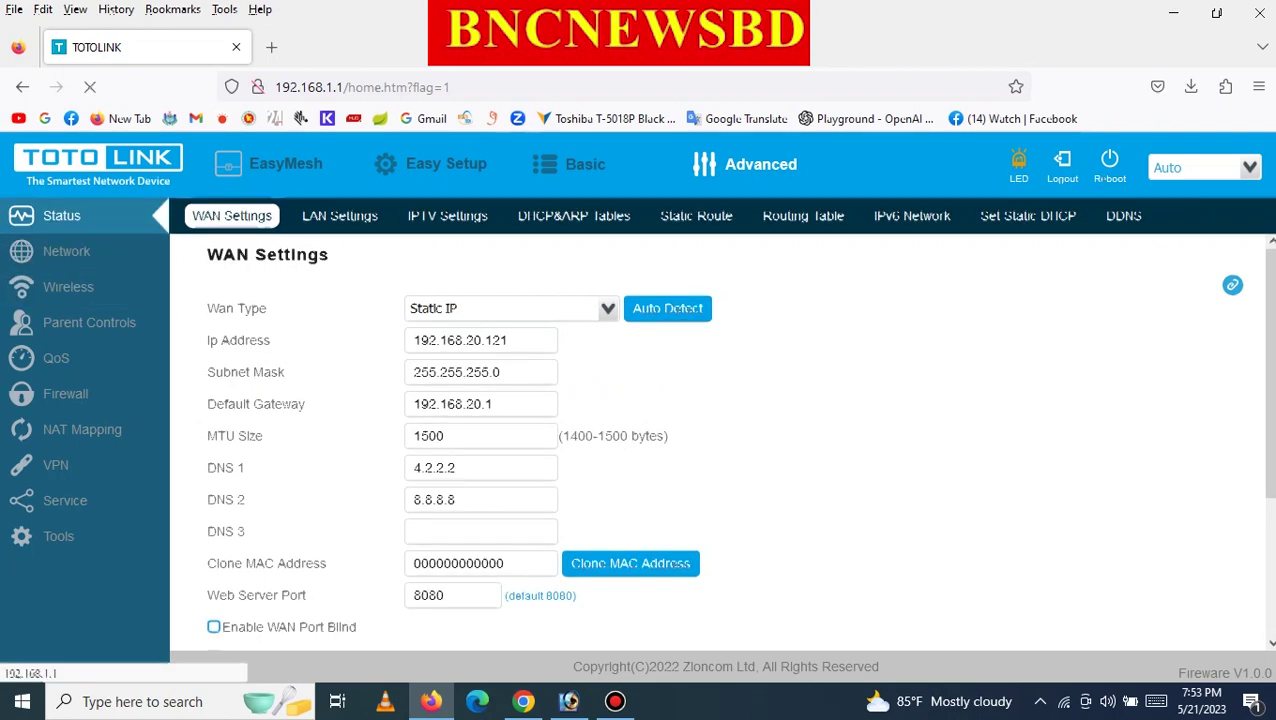
Step: Rename the 2.4 GHz Wi-Fi SSID from TOTOLINK_X2000R to Rover Scout
left_click(66, 251)
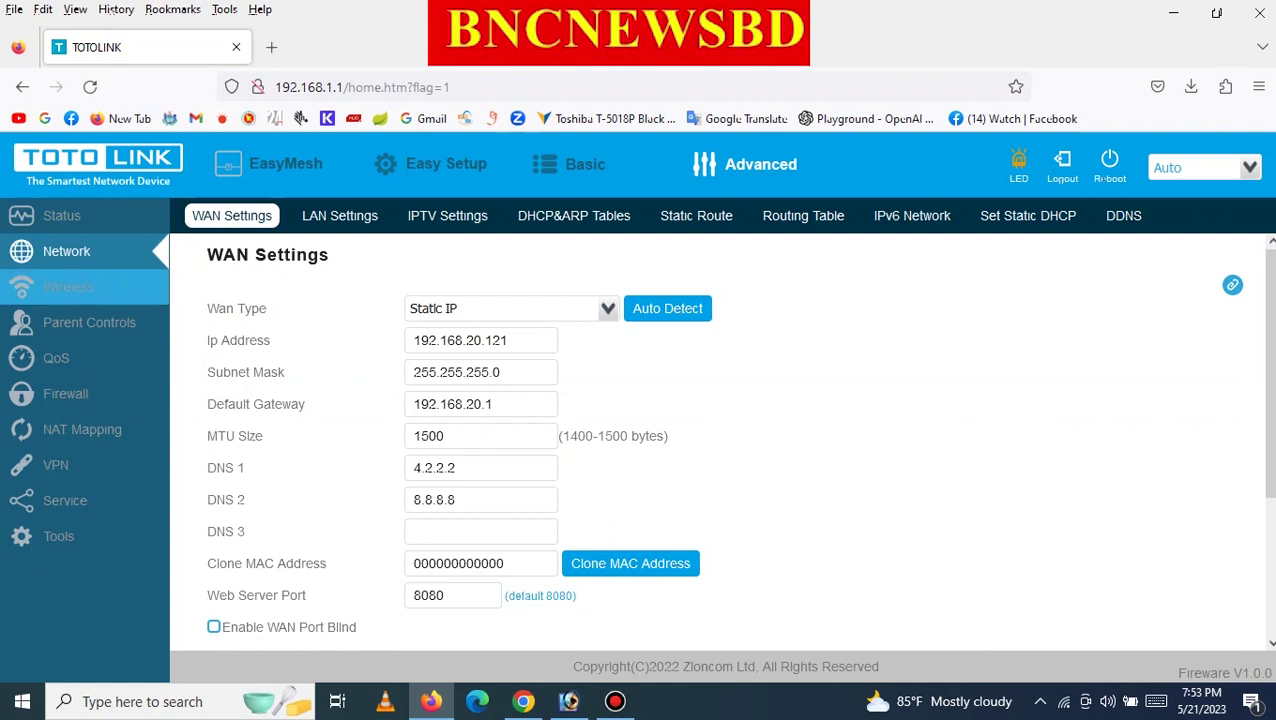
left_click(68, 287)
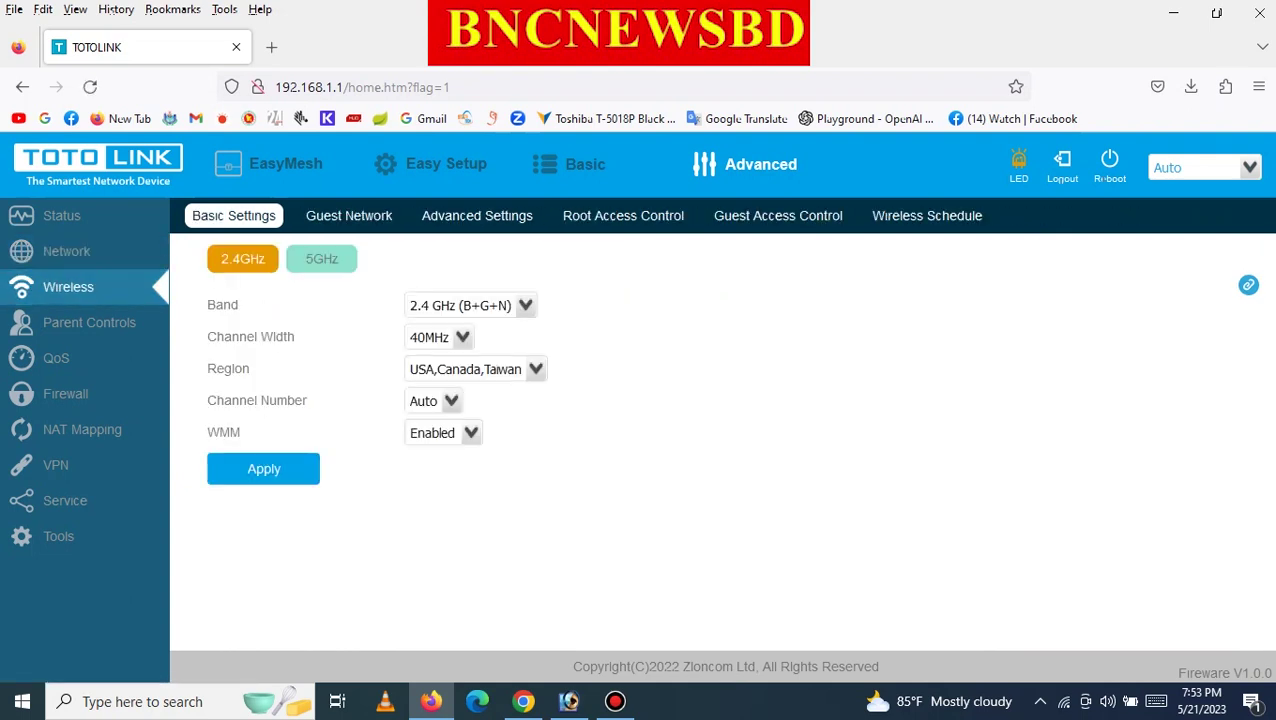
left_click(535, 337)
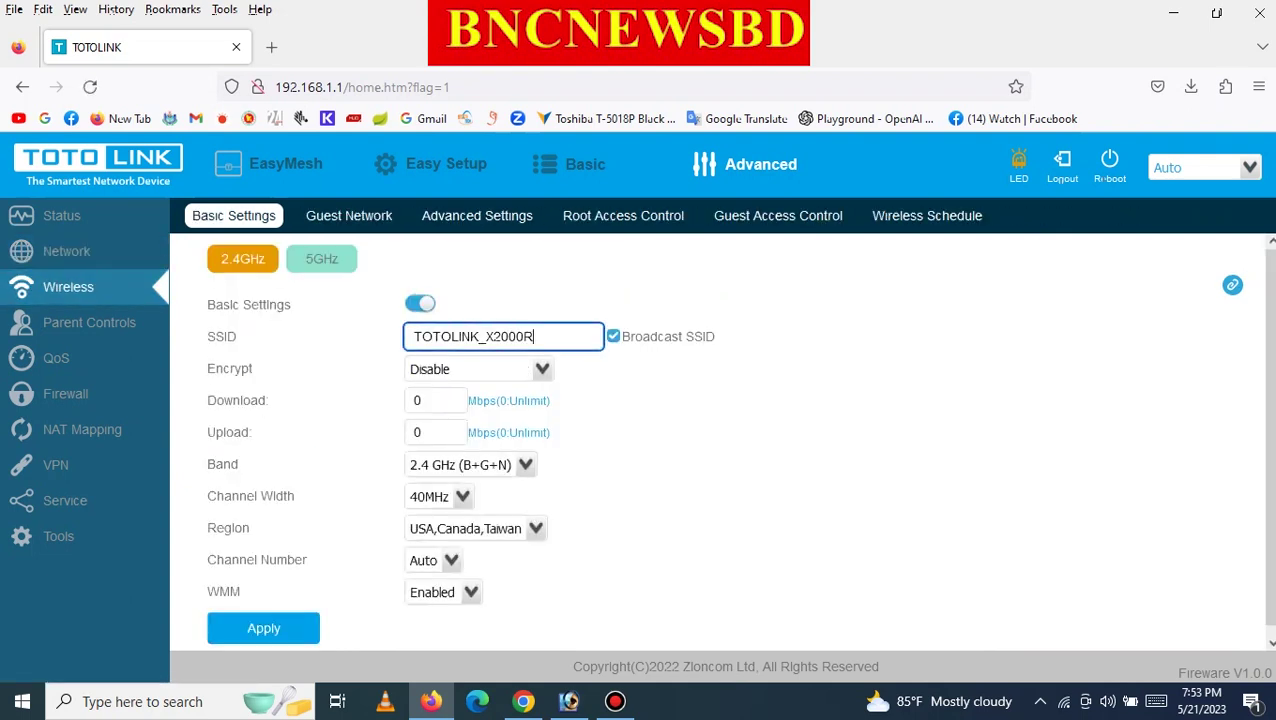
left_click_drag(535, 337, 412, 337)
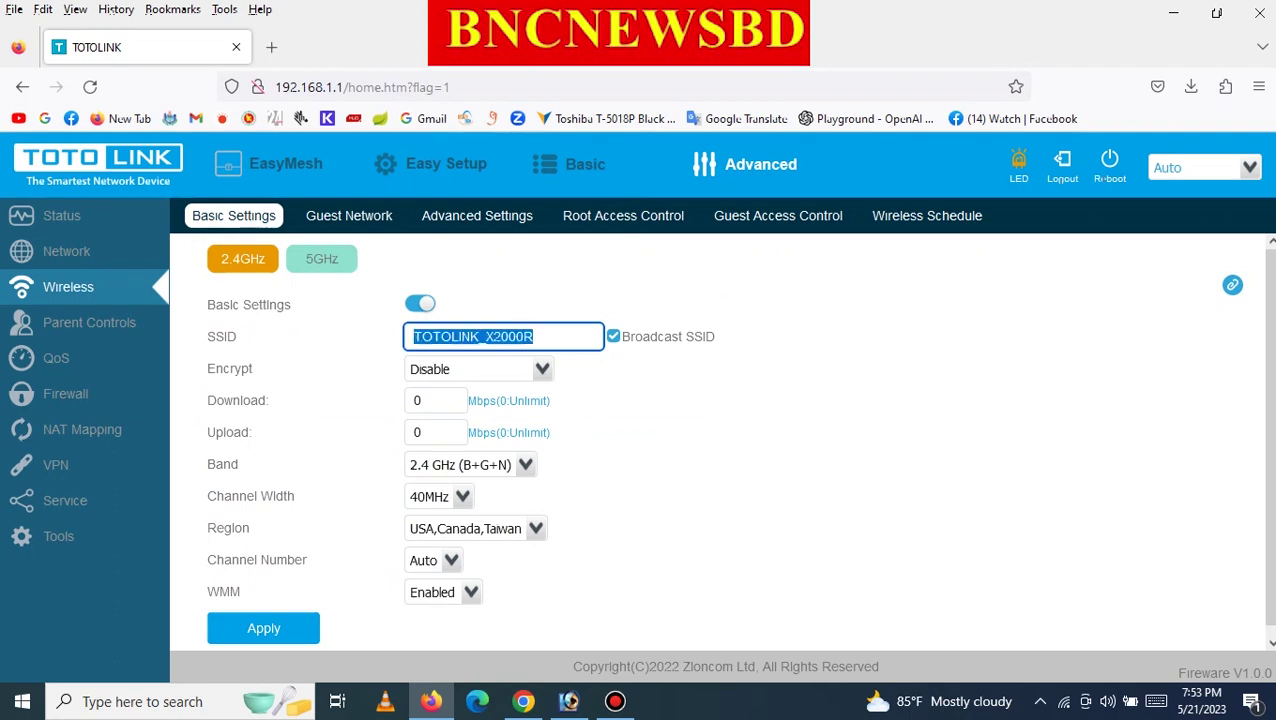
type("Ro")
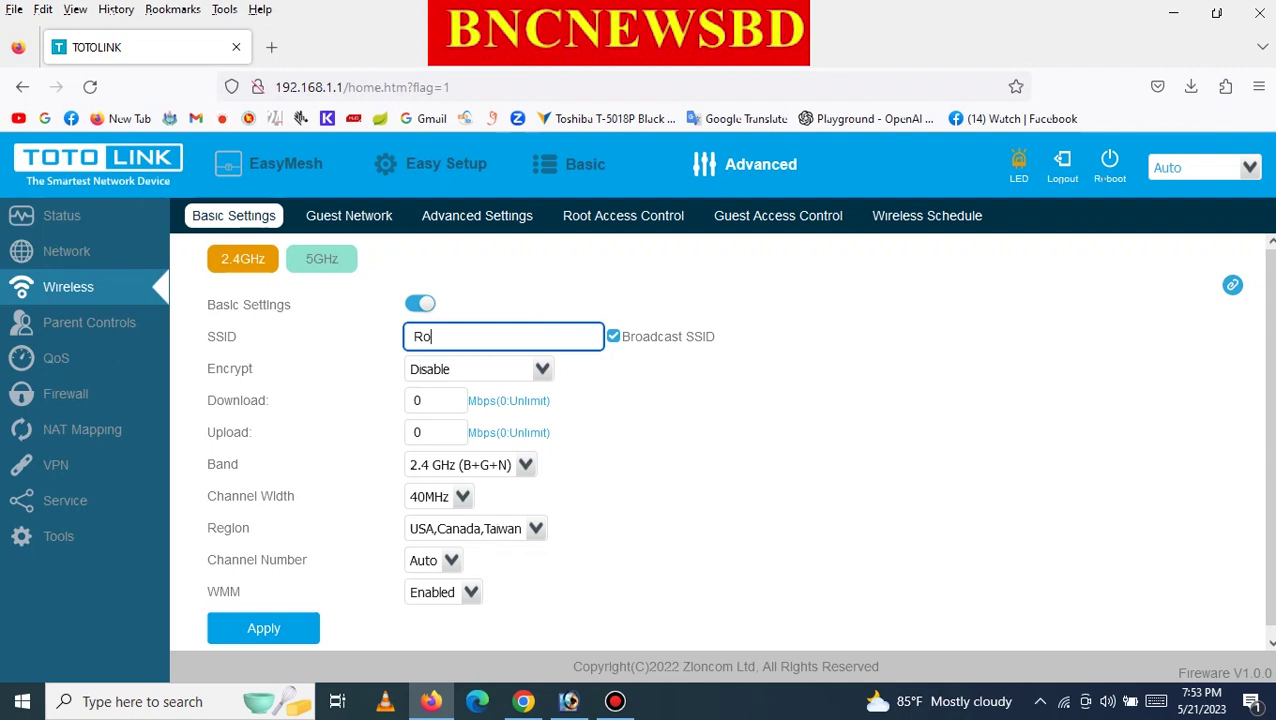
type("ver Scou")
Step: Choose WPA2-WPA3-MIXED encryption, enter a Wi-Fi password and keep region USA,Canada,Taiwan
left_click(478, 369)
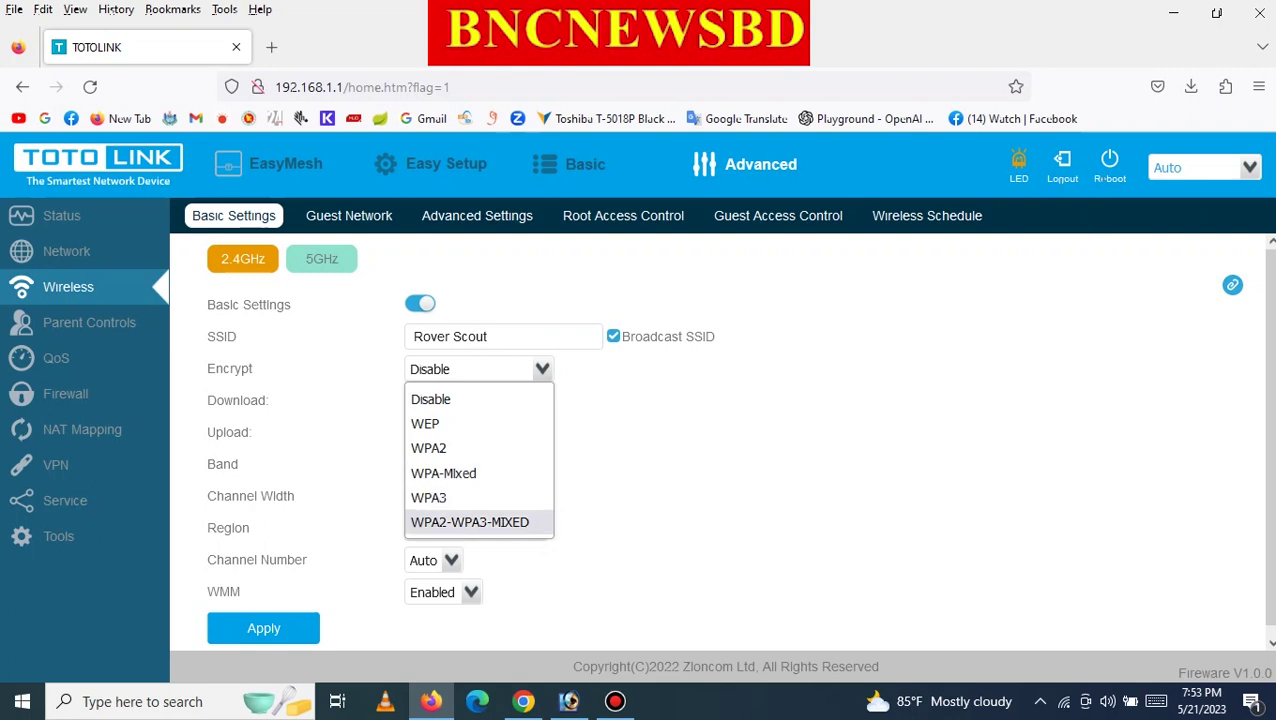
key("Return")
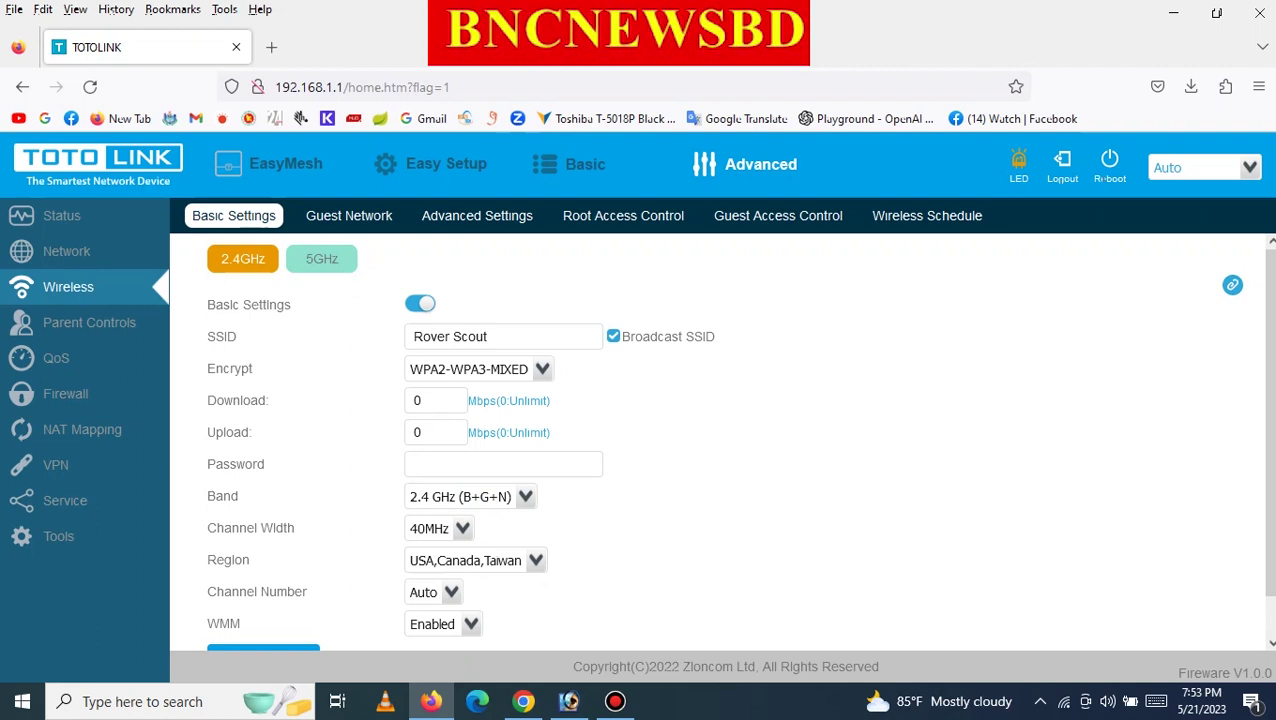
left_click(503, 464)
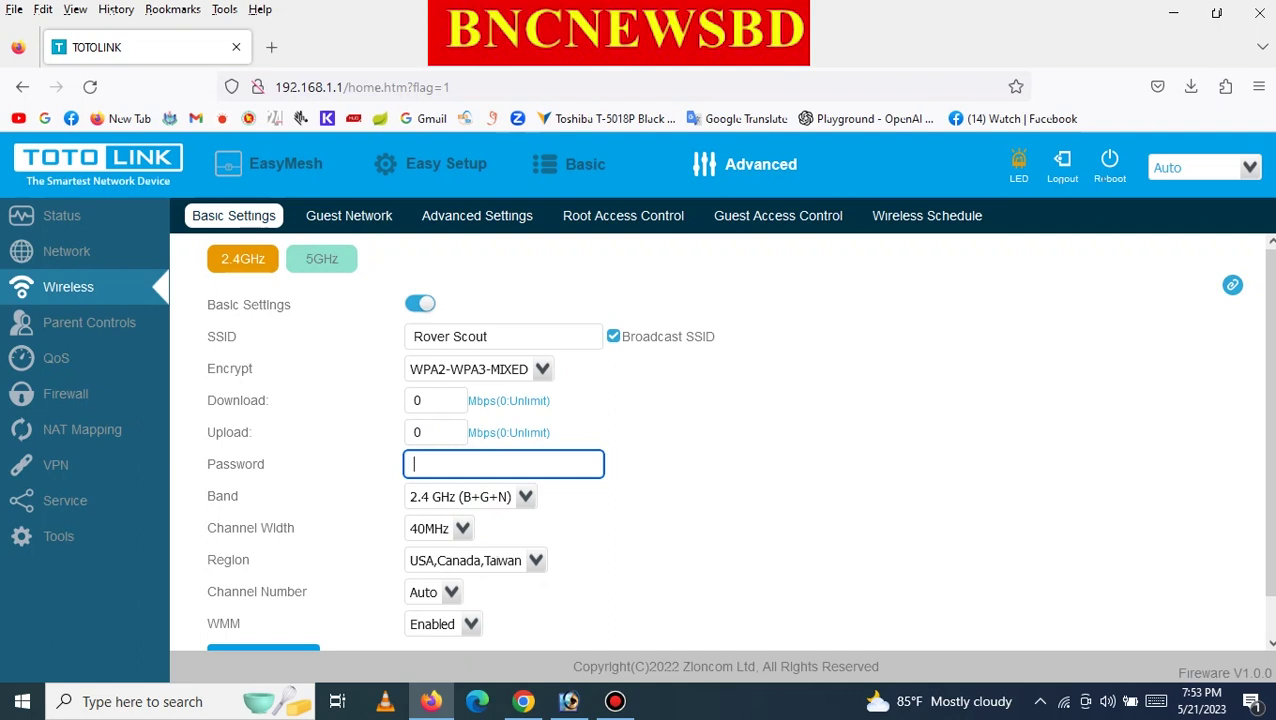
scroll(720, 440, "down", 1)
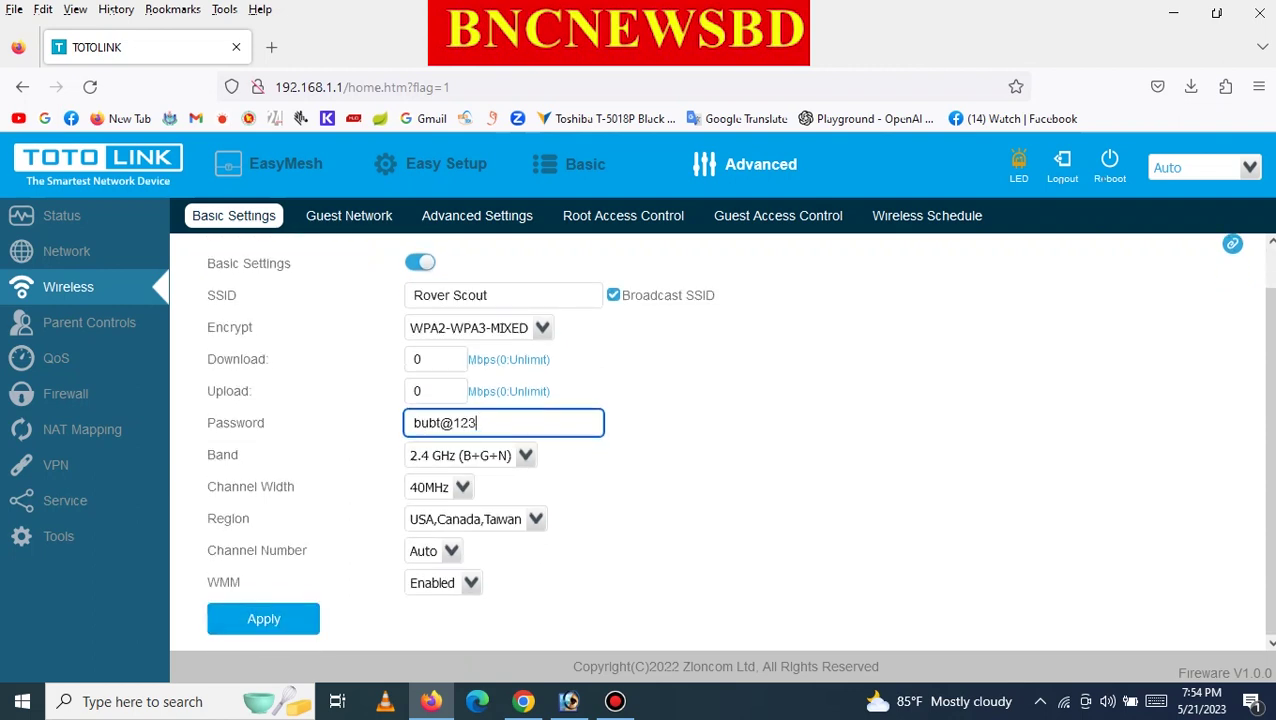
left_click(470, 519)
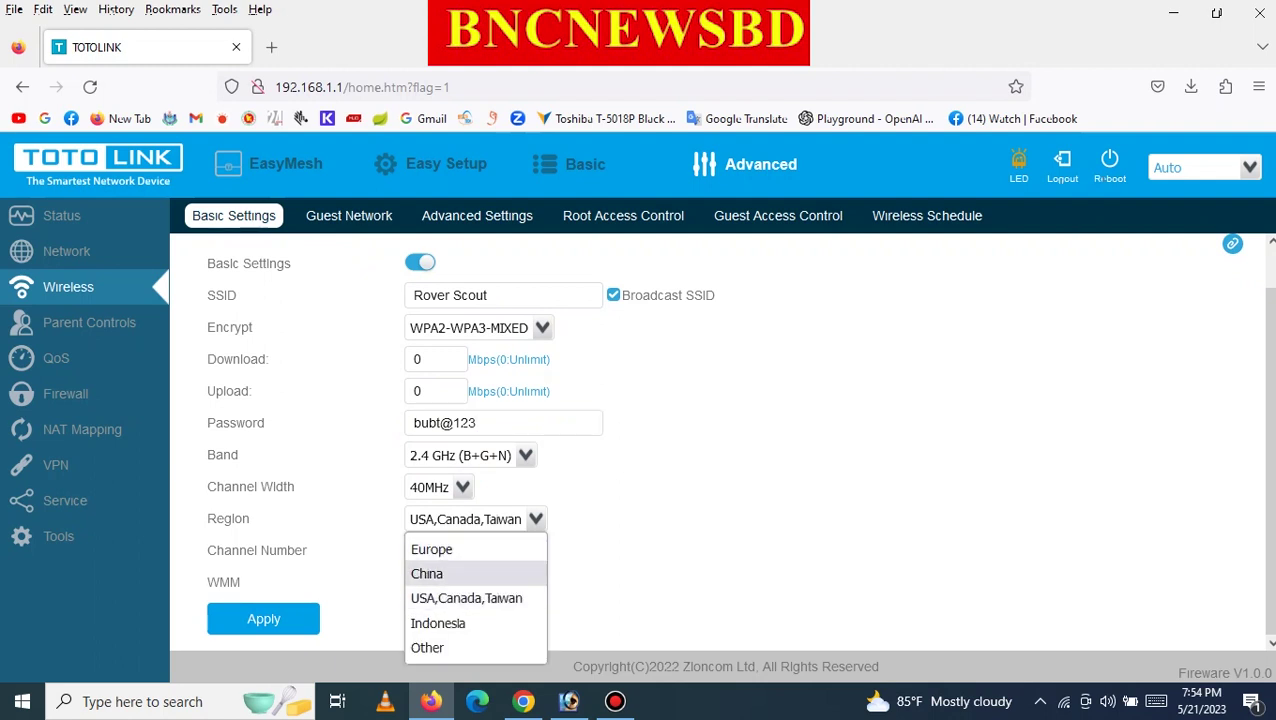
key("Escape")
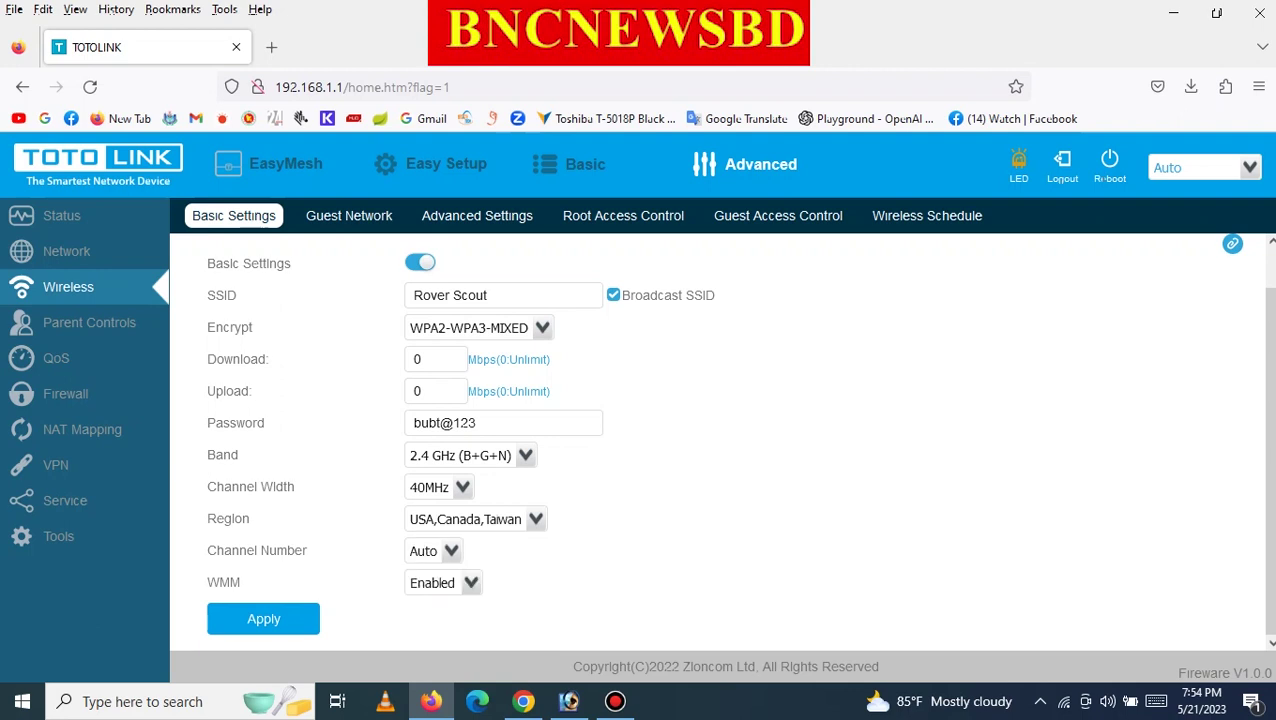
scroll(738, 437, "up", 1)
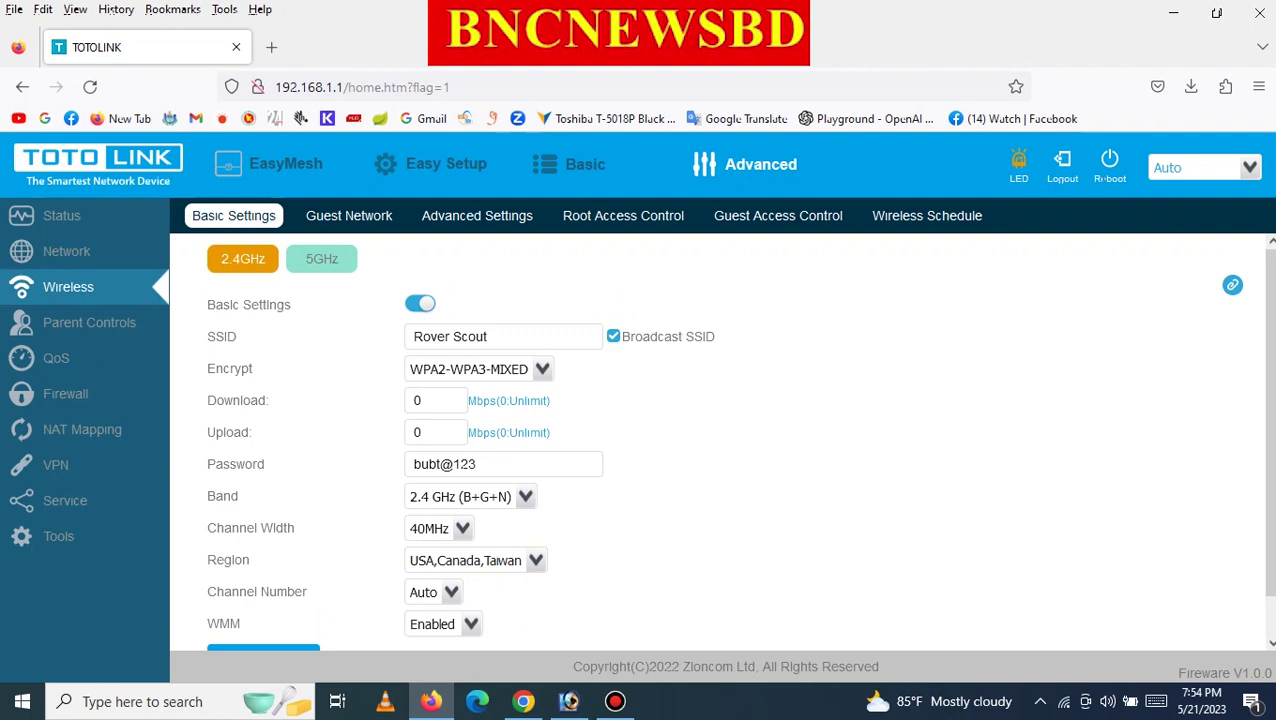
scroll(738, 440, "down", 1)
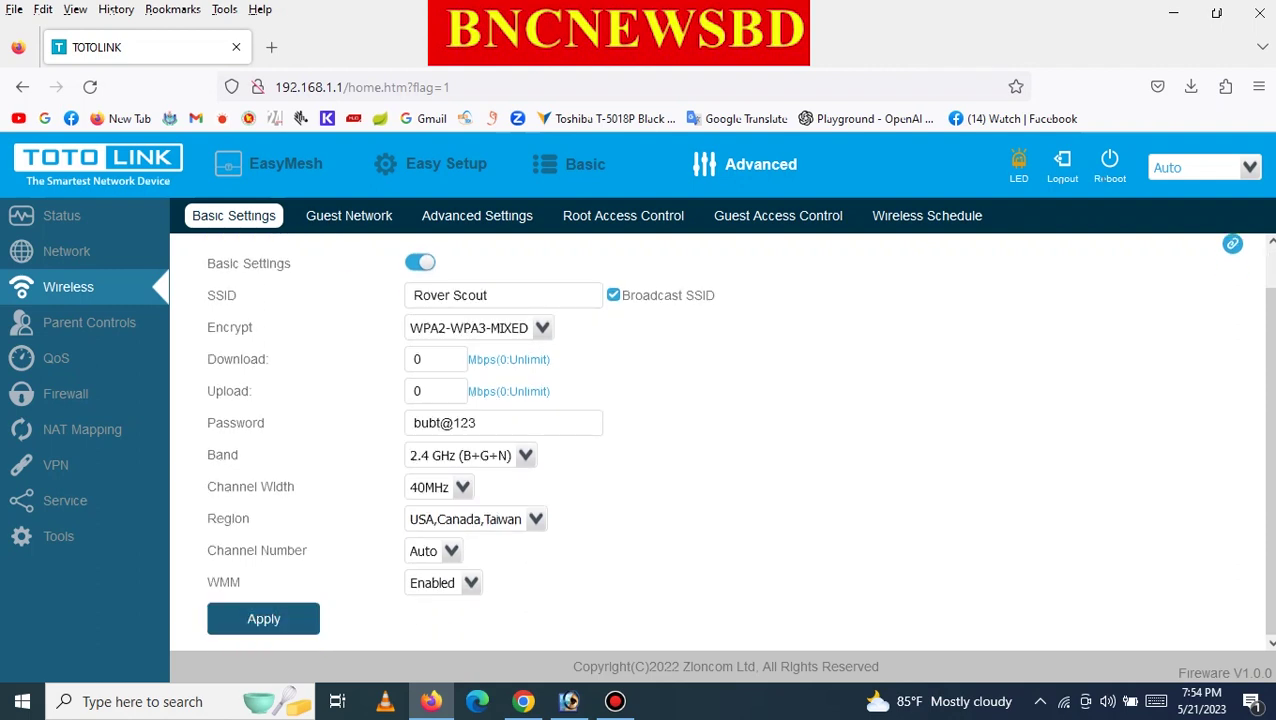
Step: Apply the 2.4 GHz Wi-Fi settings, then open Parent Controls once saving finishes
left_click(262, 615)
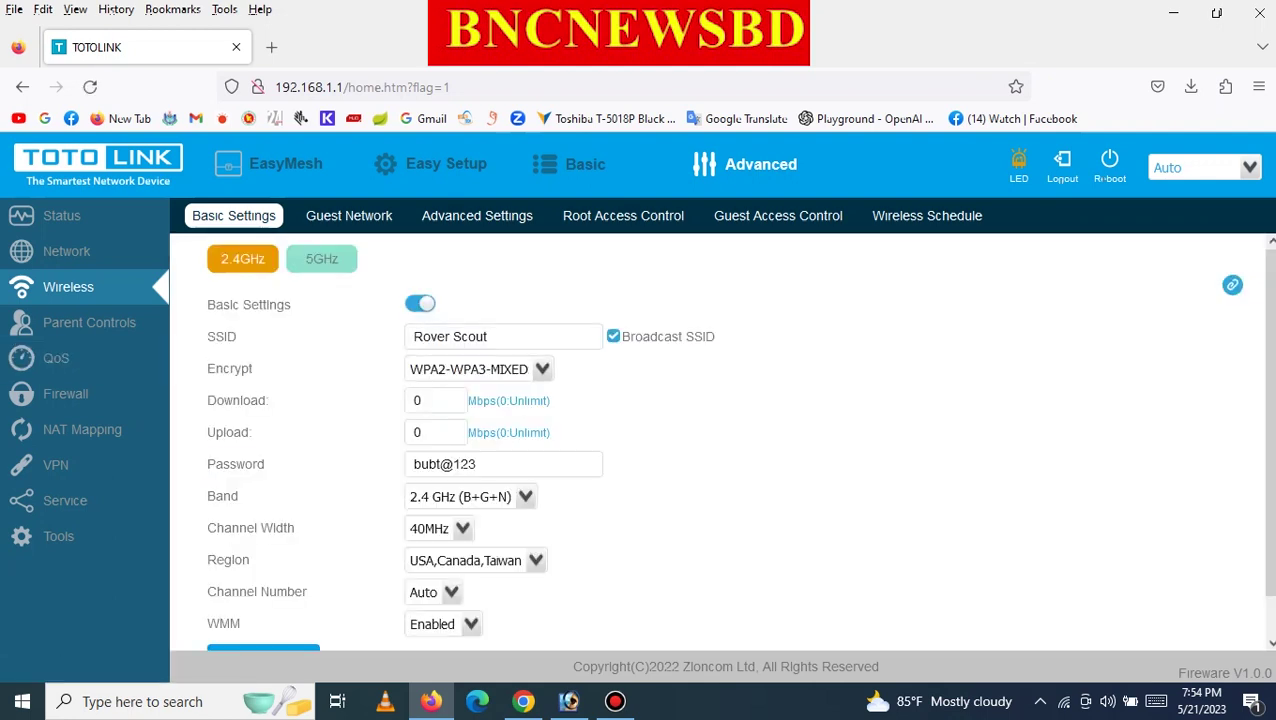
scroll(738, 437, "down", 1)
scroll(738, 440, "up", 1)
left_click(68, 287)
left_click(89, 322)
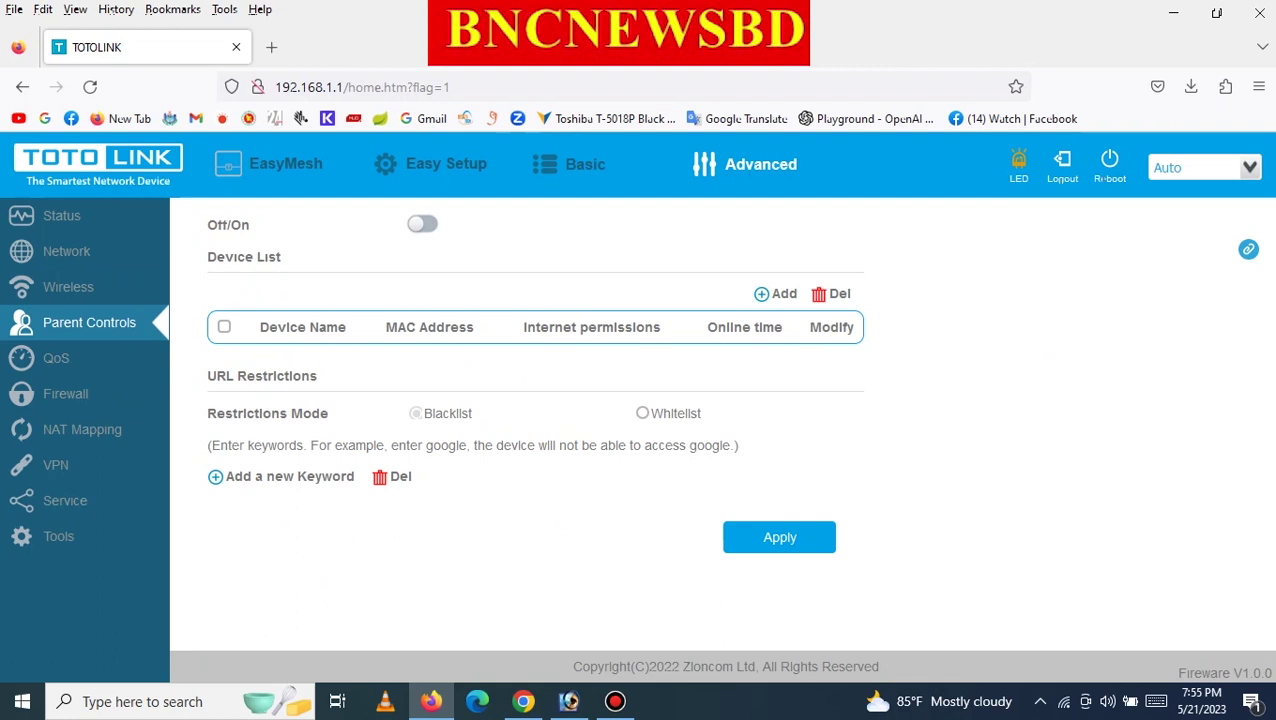
Step: Browse QoS, Firewall, NAT Mapping, VPN, Service and Tools, ending on Password Settings
left_click(56, 358)
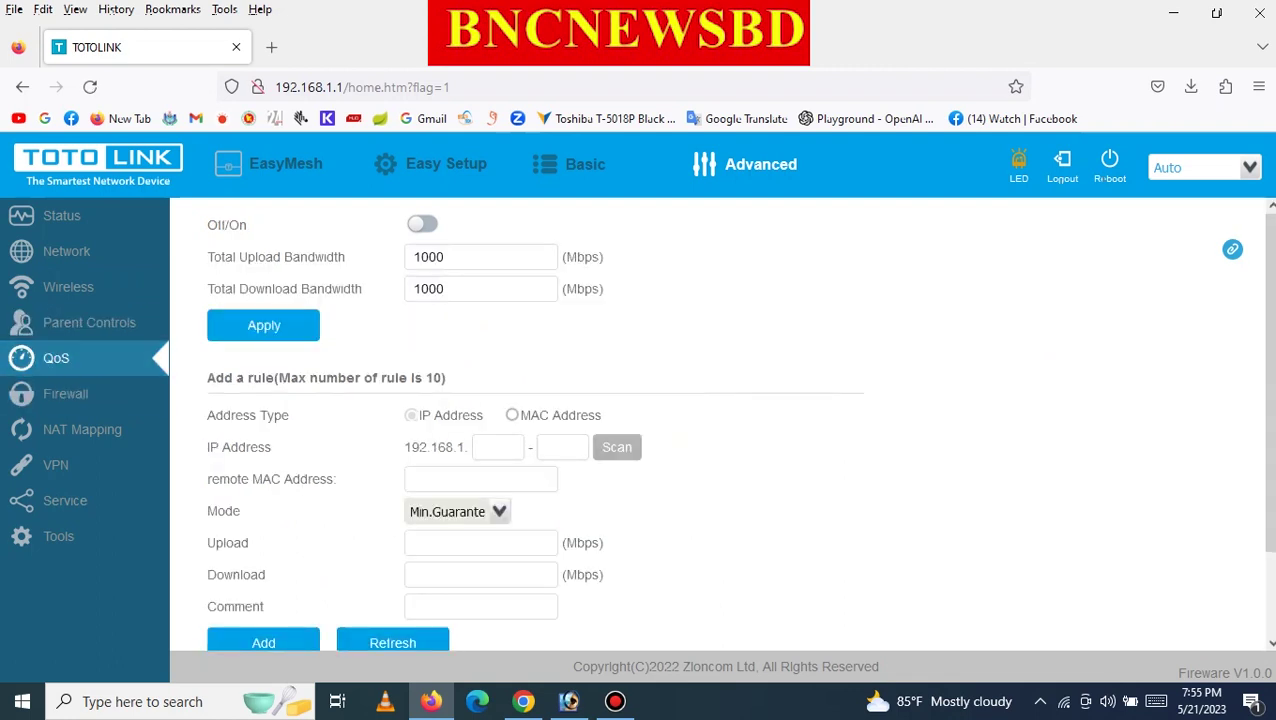
left_click(65, 393)
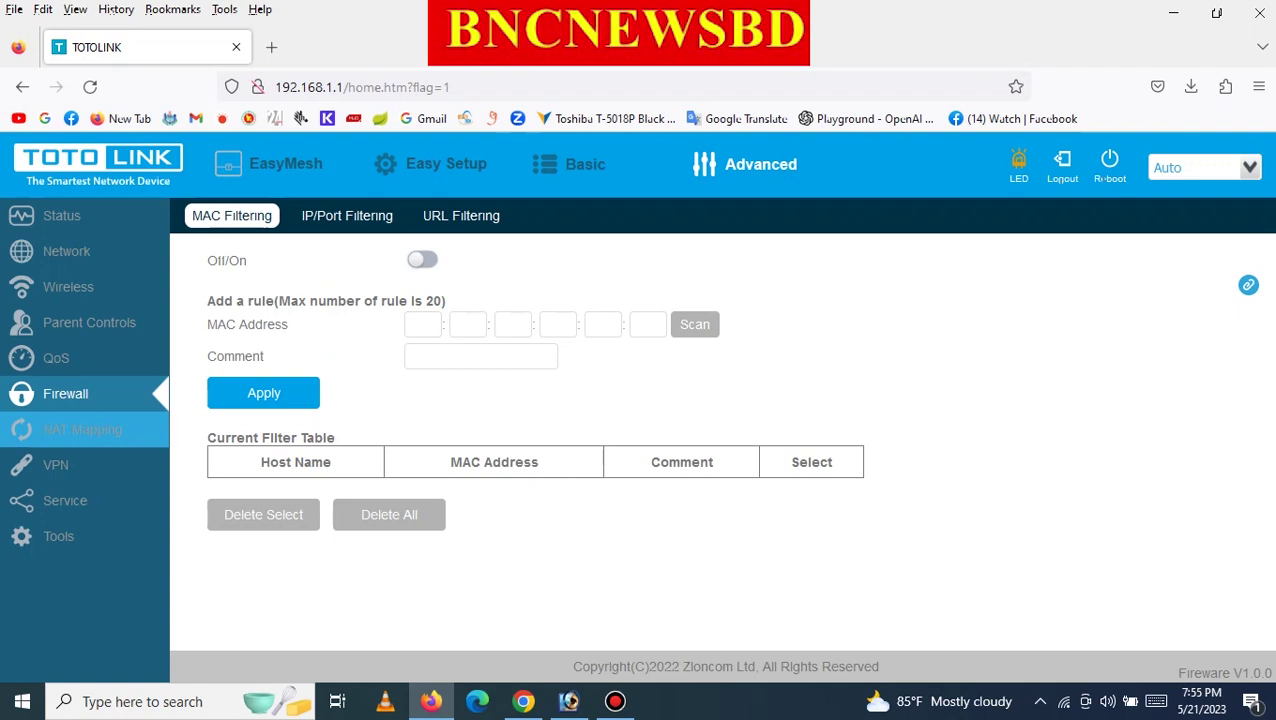
left_click(82, 429)
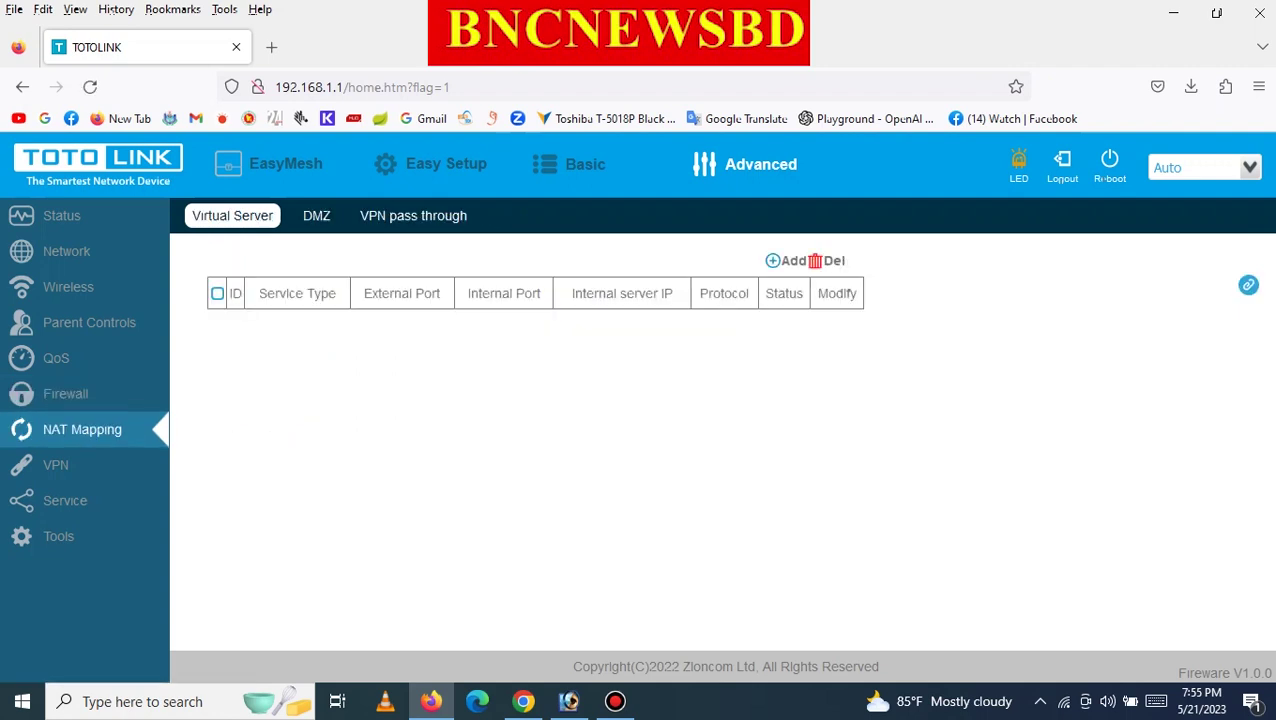
left_click(55, 465)
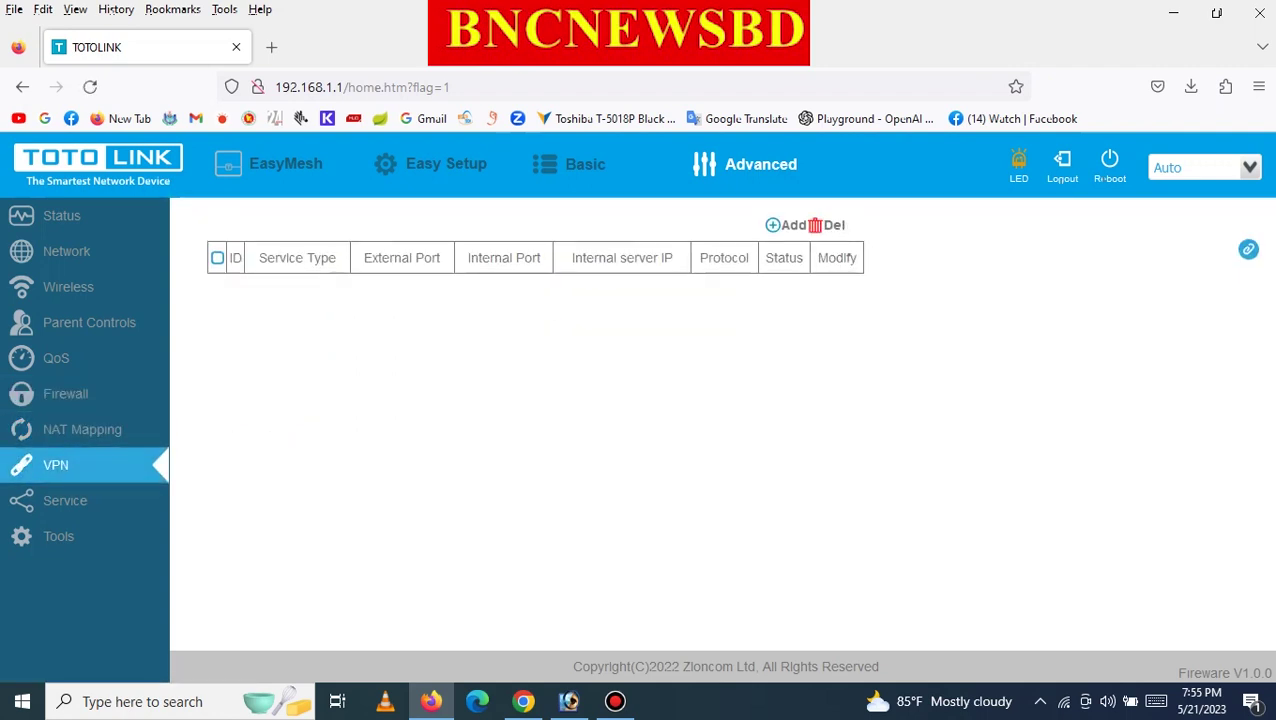
scroll(738, 422, "down", 3)
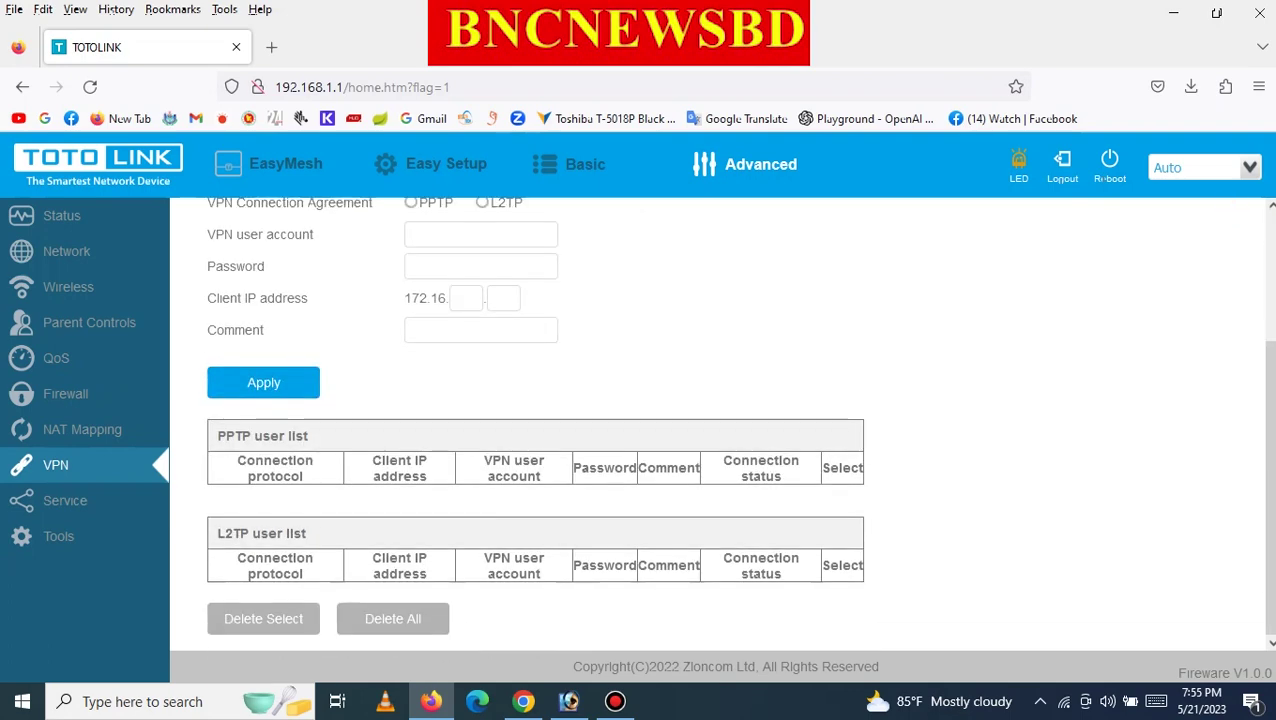
scroll(535, 420, "up", 3)
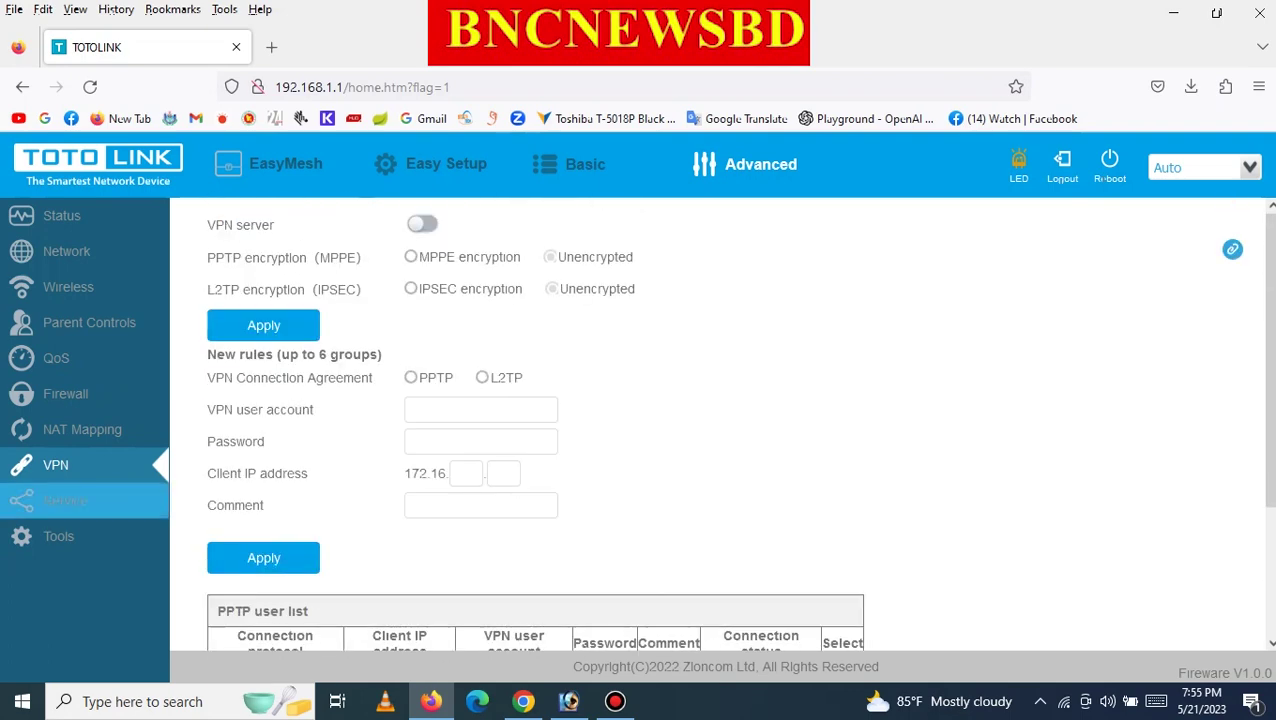
left_click(65, 500)
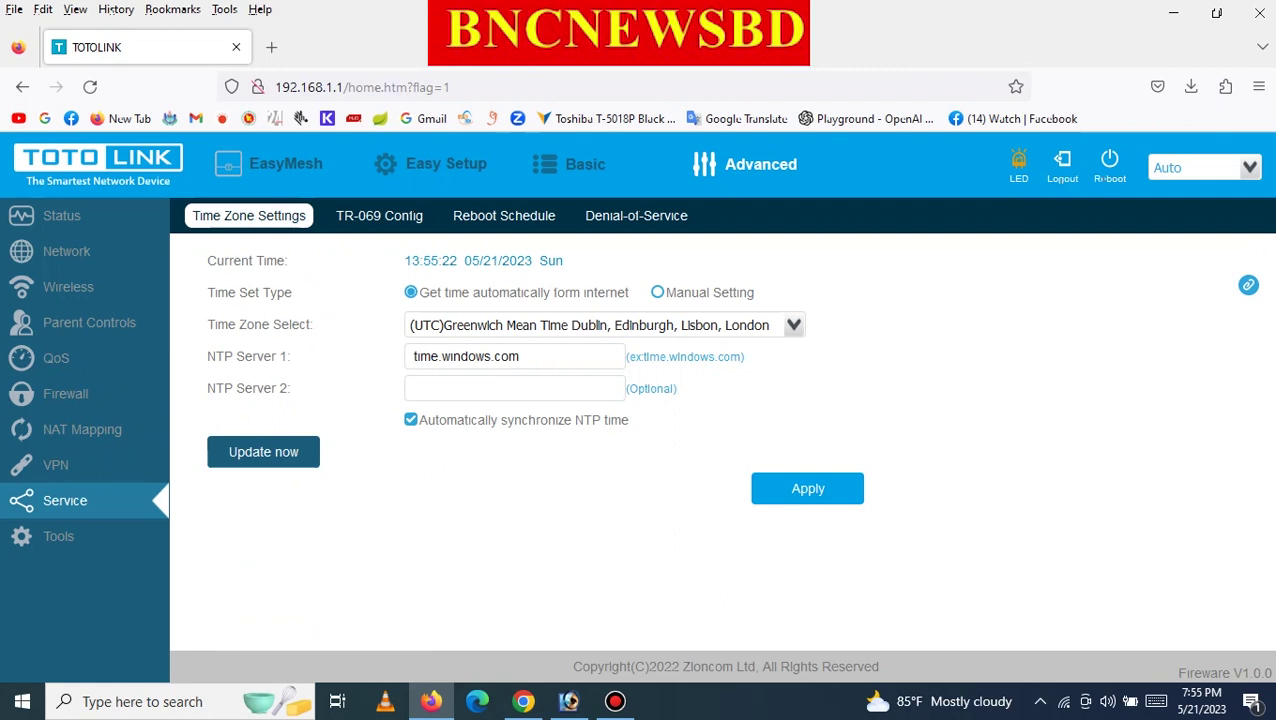
left_click(58, 536)
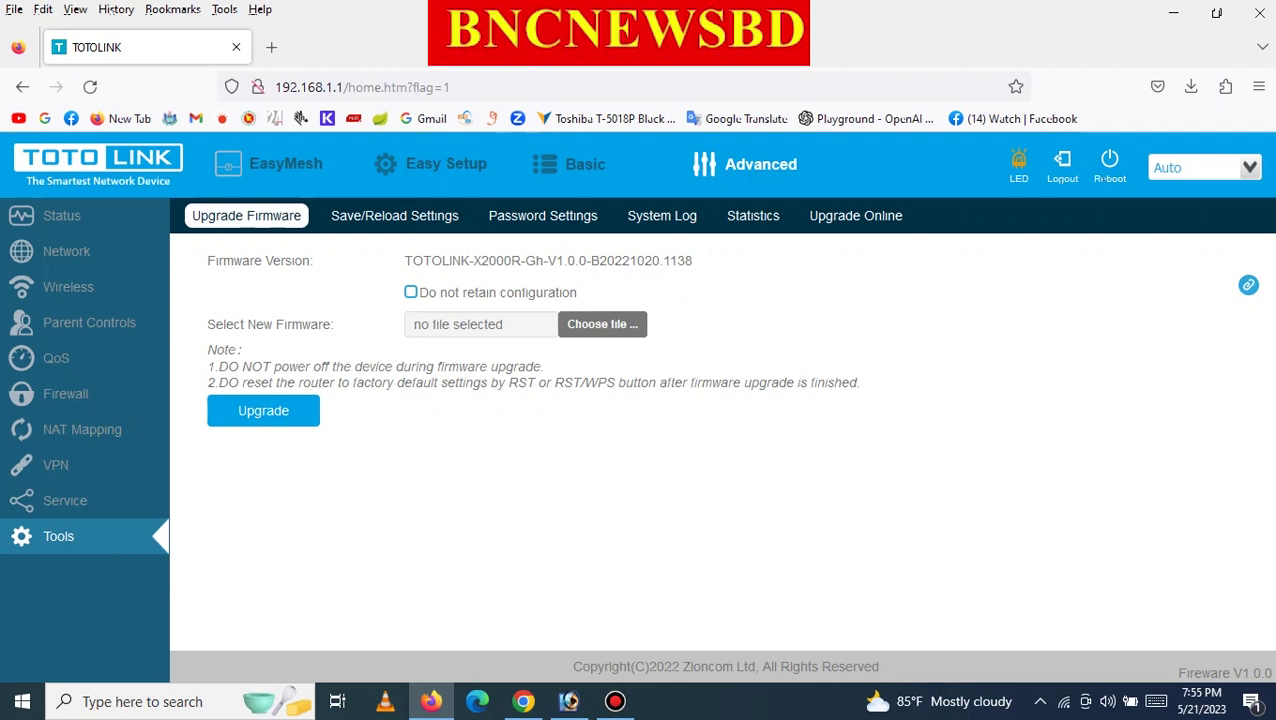
left_click(542, 215)
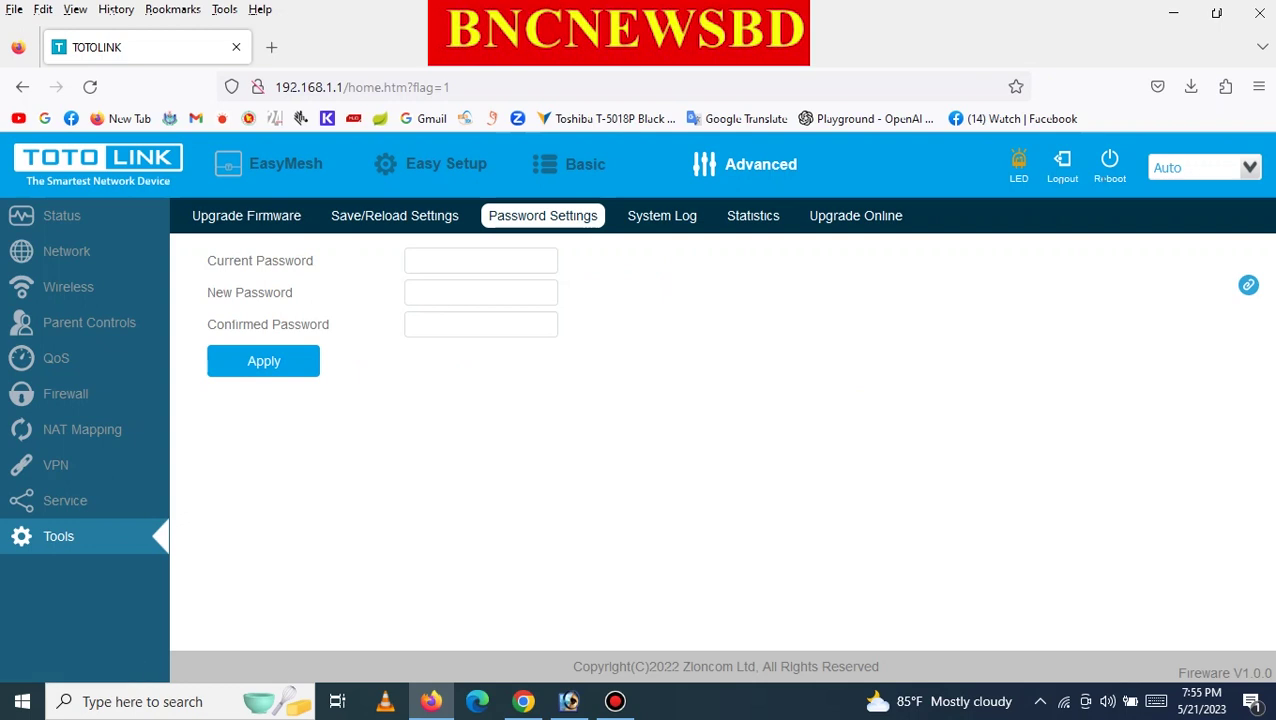
Step: Enter the current, new and confirmation admin passwords and apply the change
left_click(480, 260)
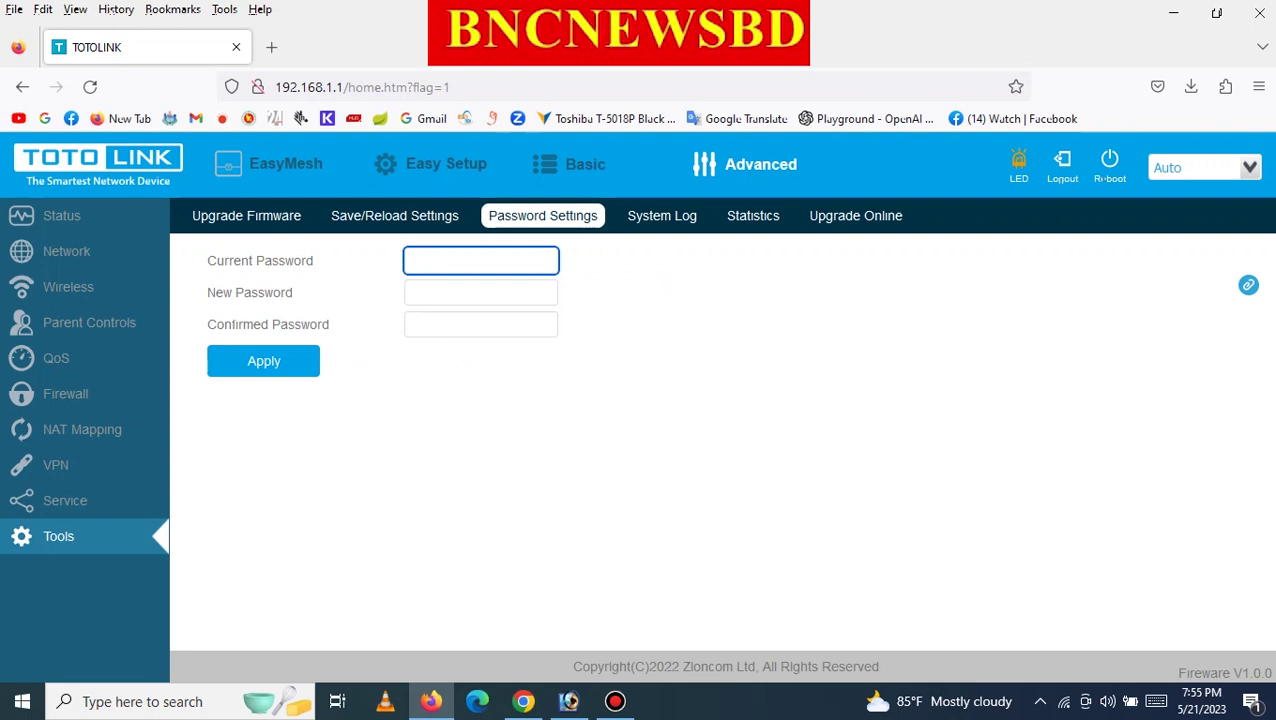
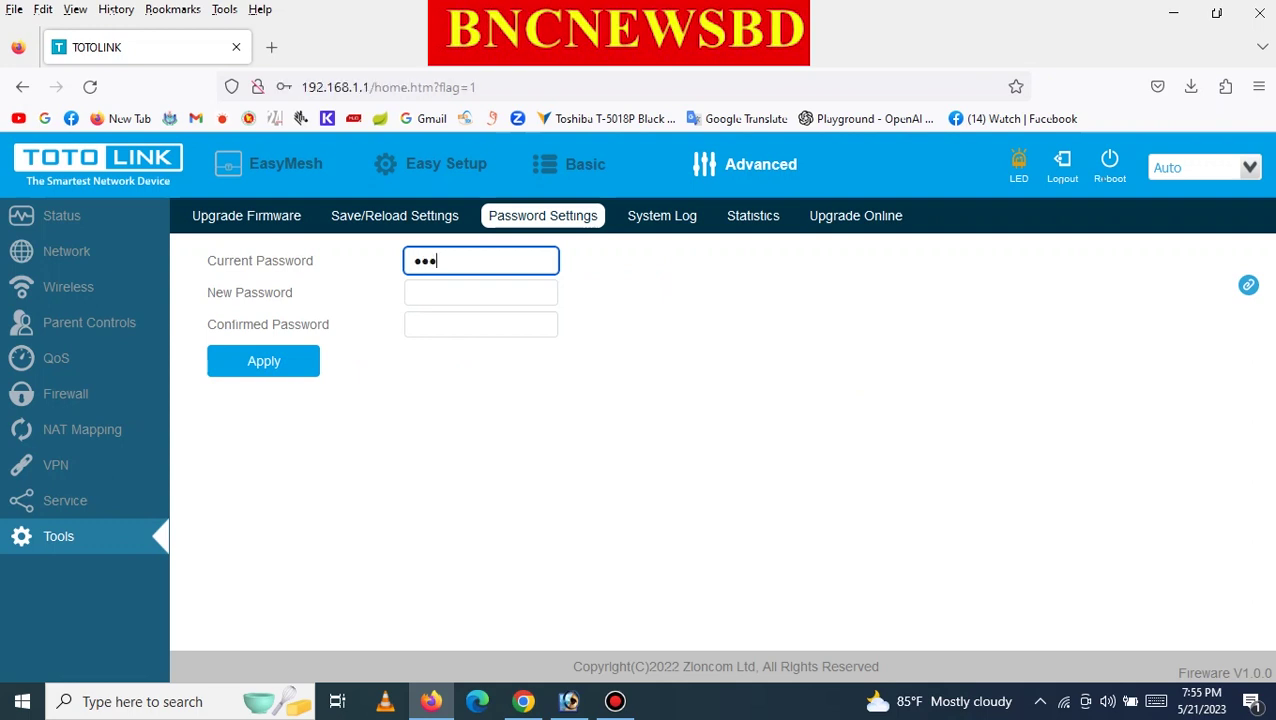
left_click(480, 292)
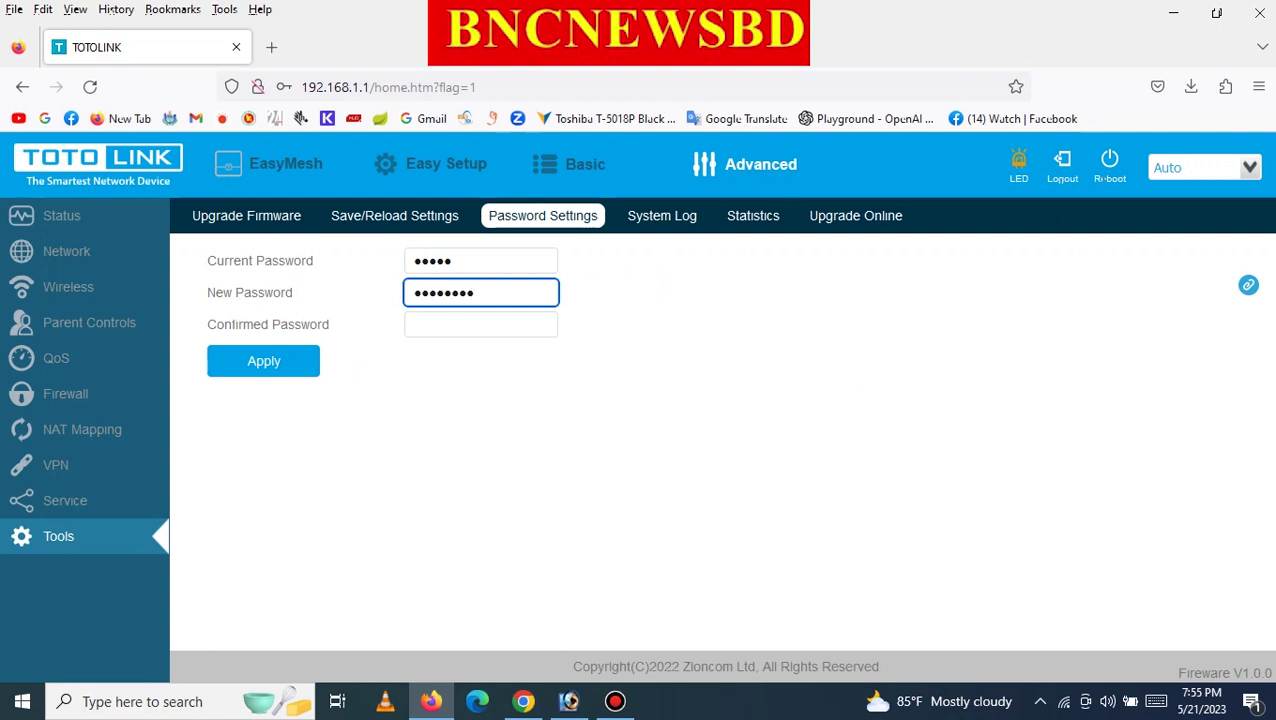
left_click(480, 324)
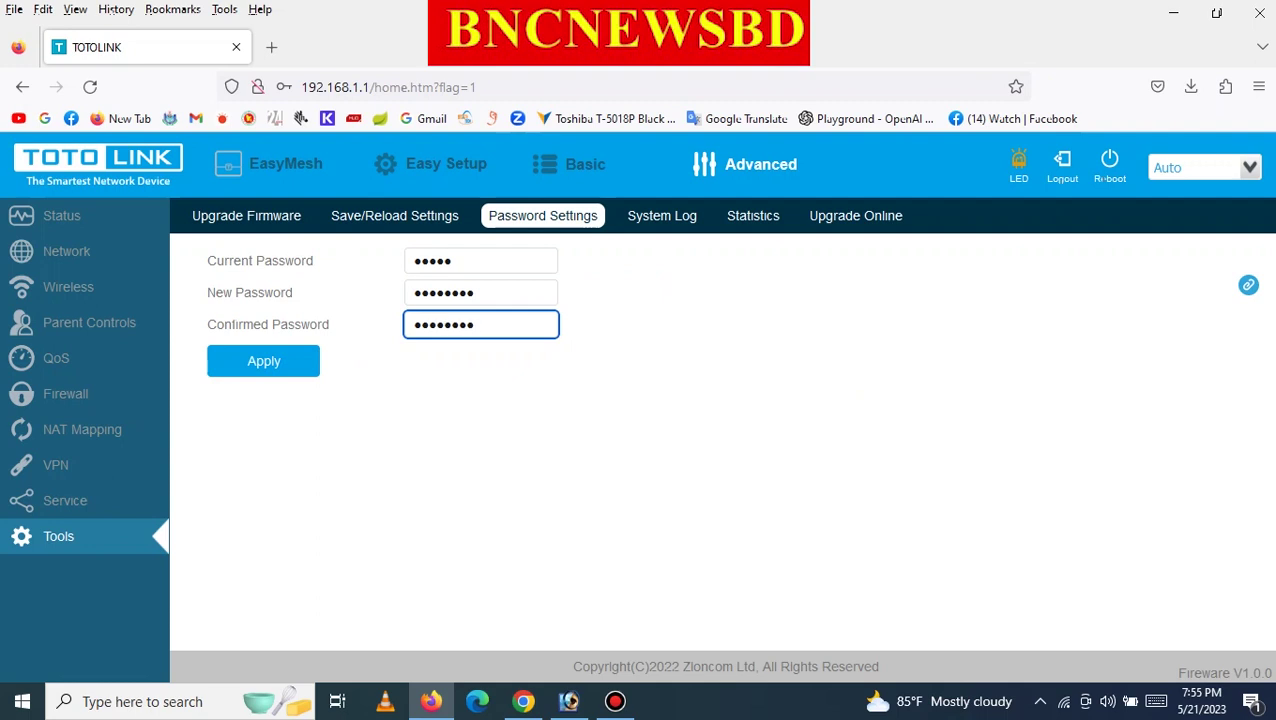
left_click(263, 360)
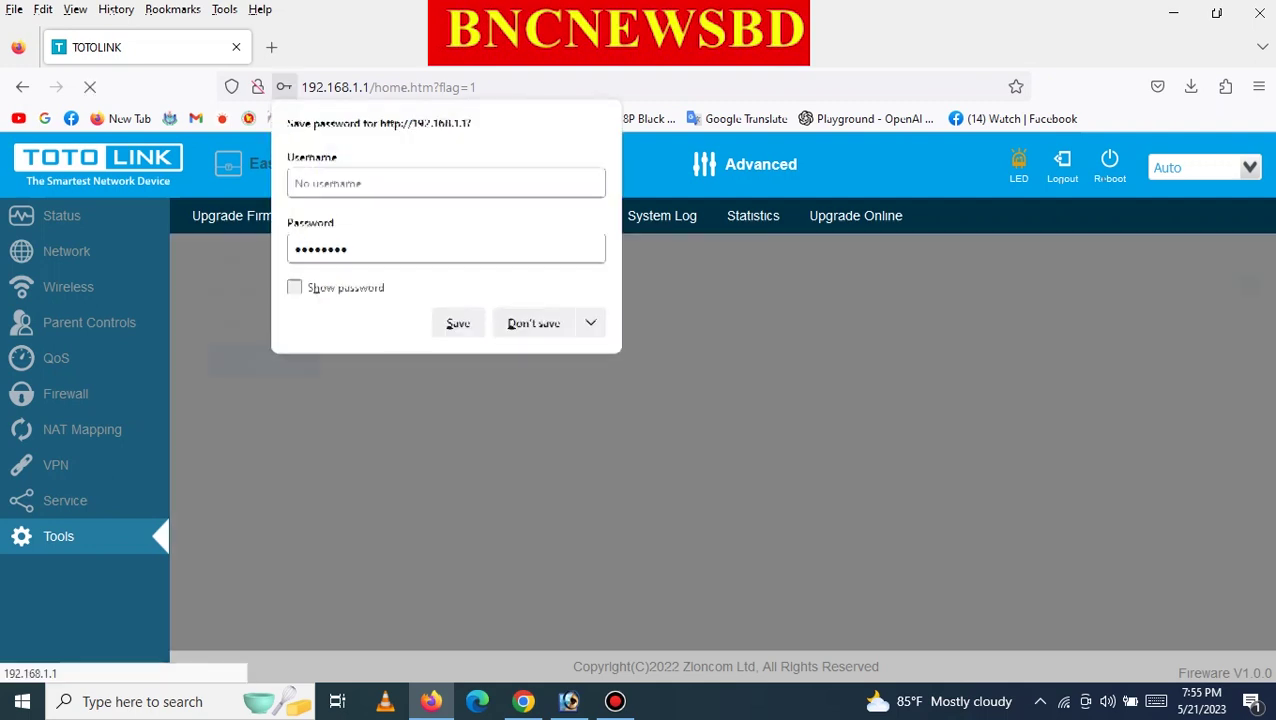
Step: Dismiss Firefox's save-password prompt and log back in with the new admin password
key("Escape")
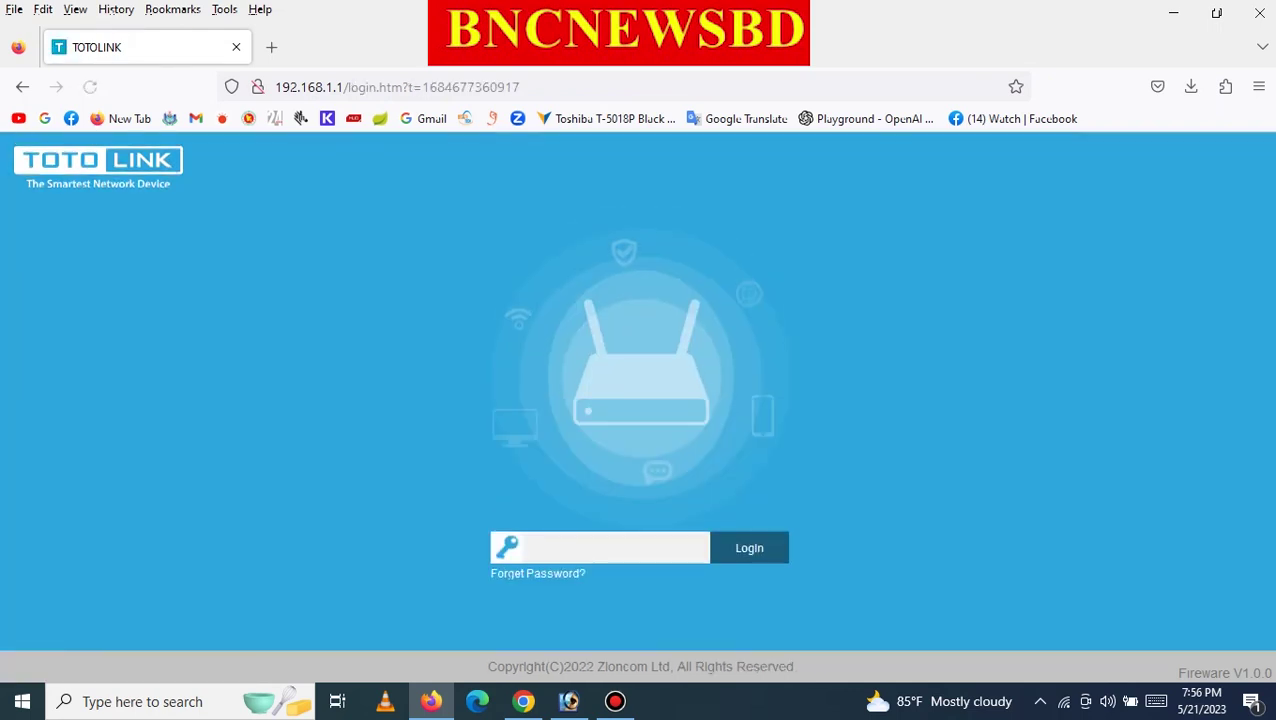
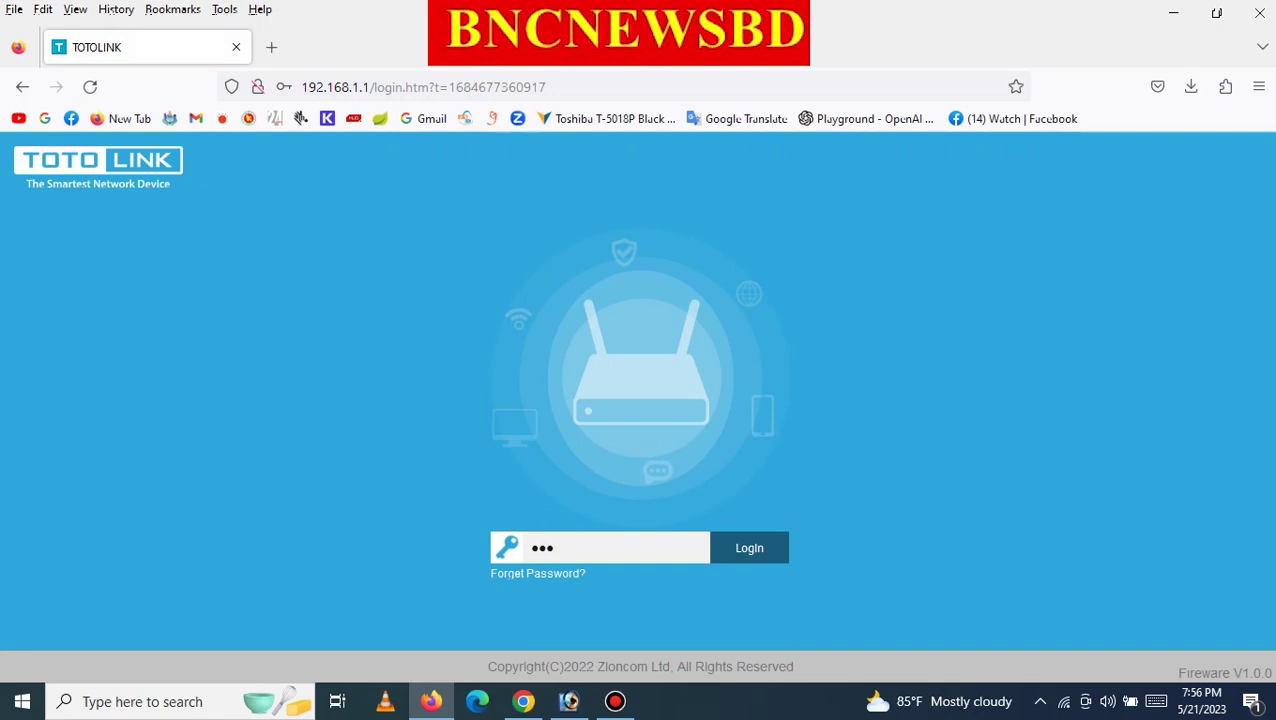
key("Return")
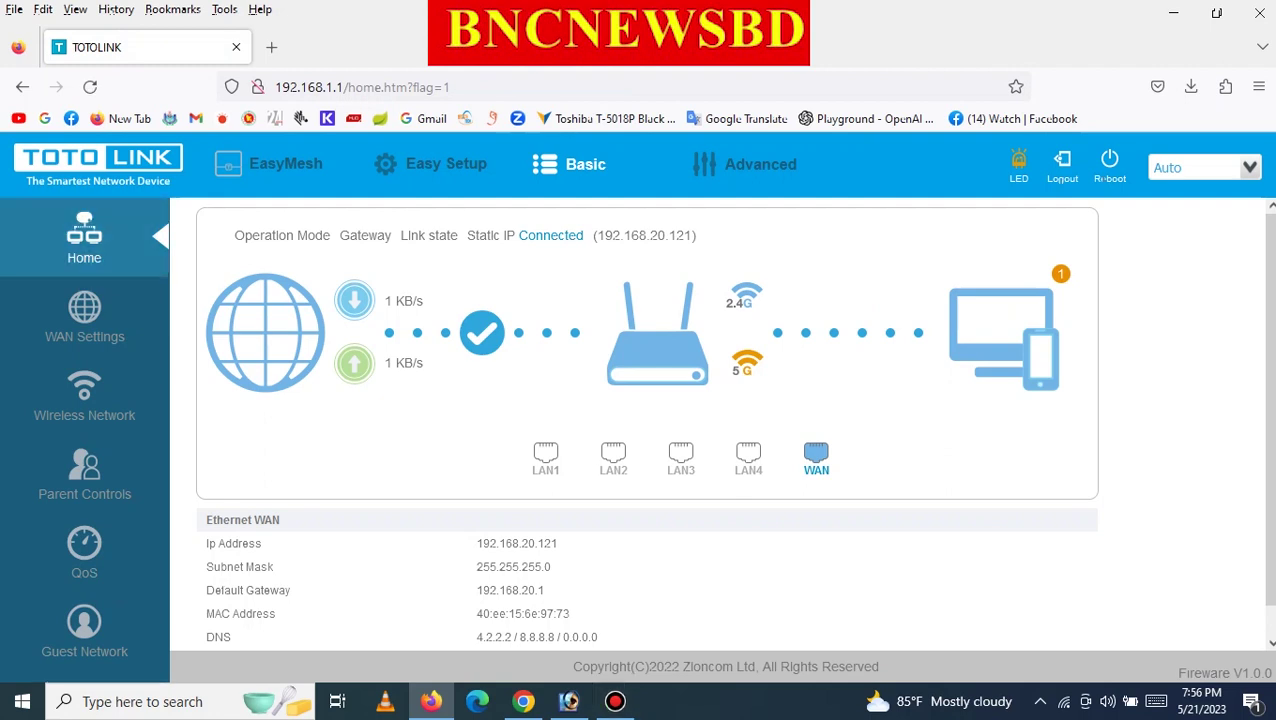
Step: Review the Static IP, wireless, Parent Controls, QoS and Guest Network pages
left_click(84, 315)
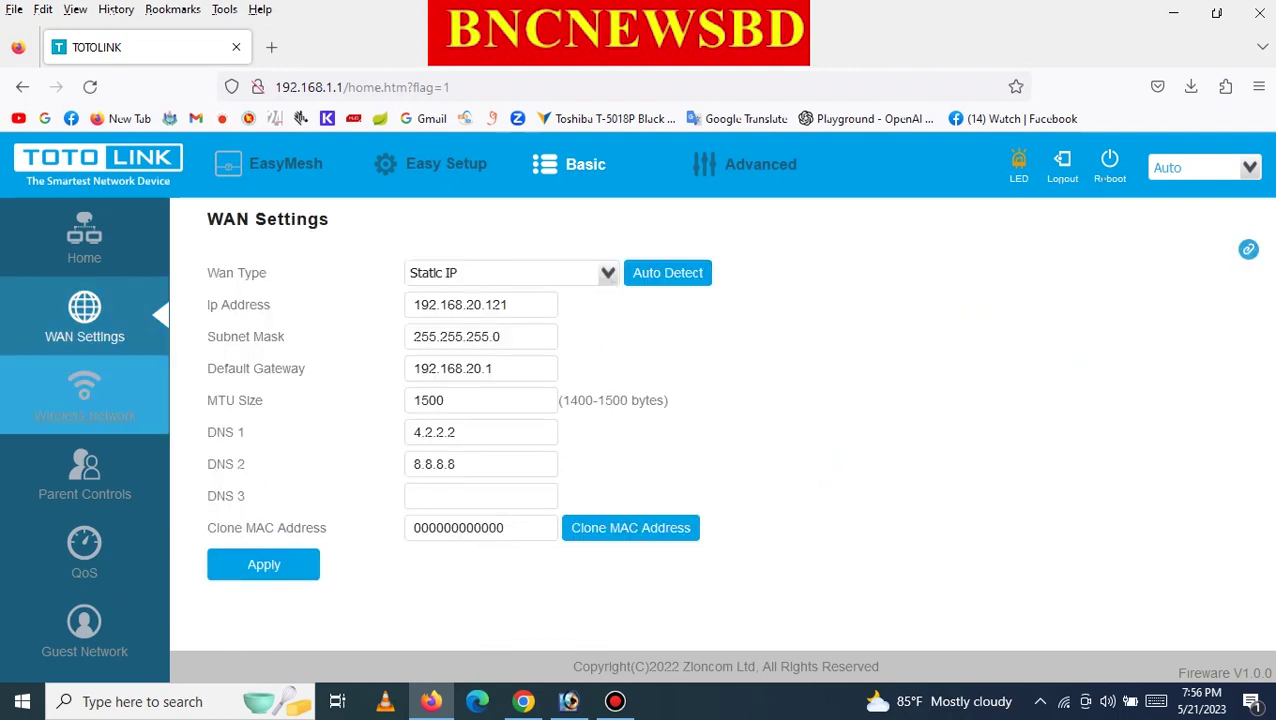
left_click(84, 395)
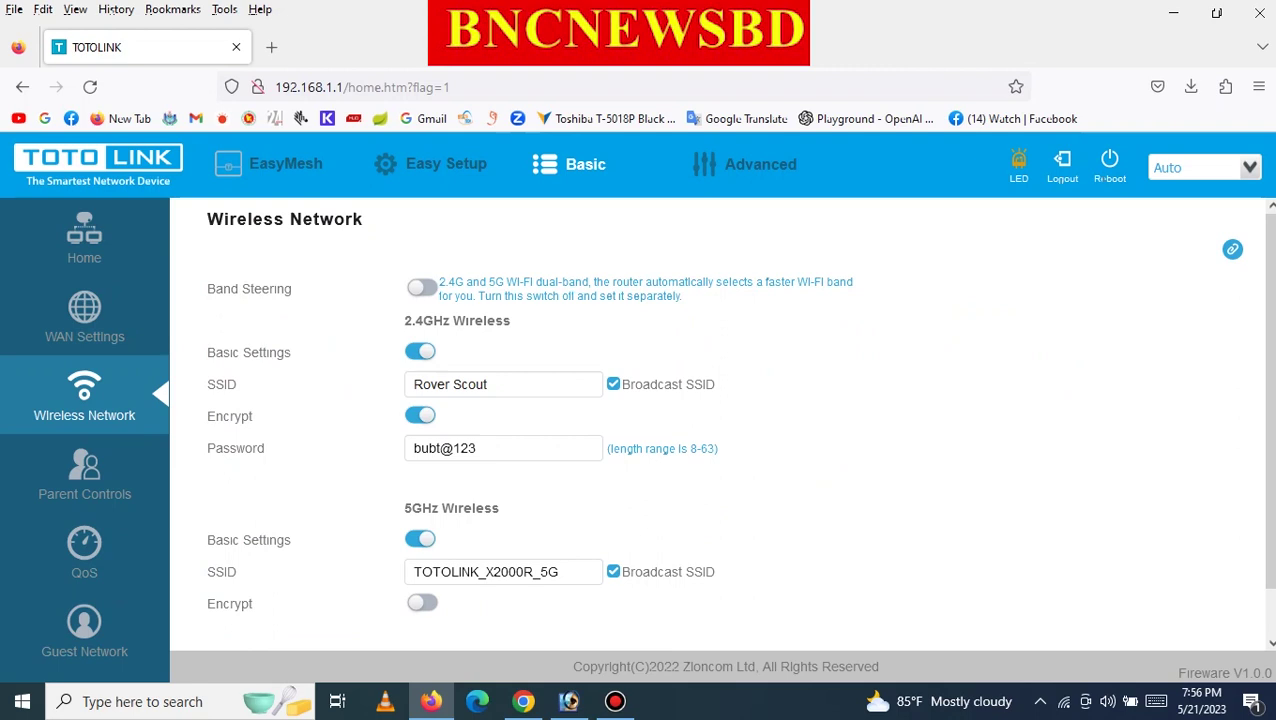
scroll(720, 420, "down", 1)
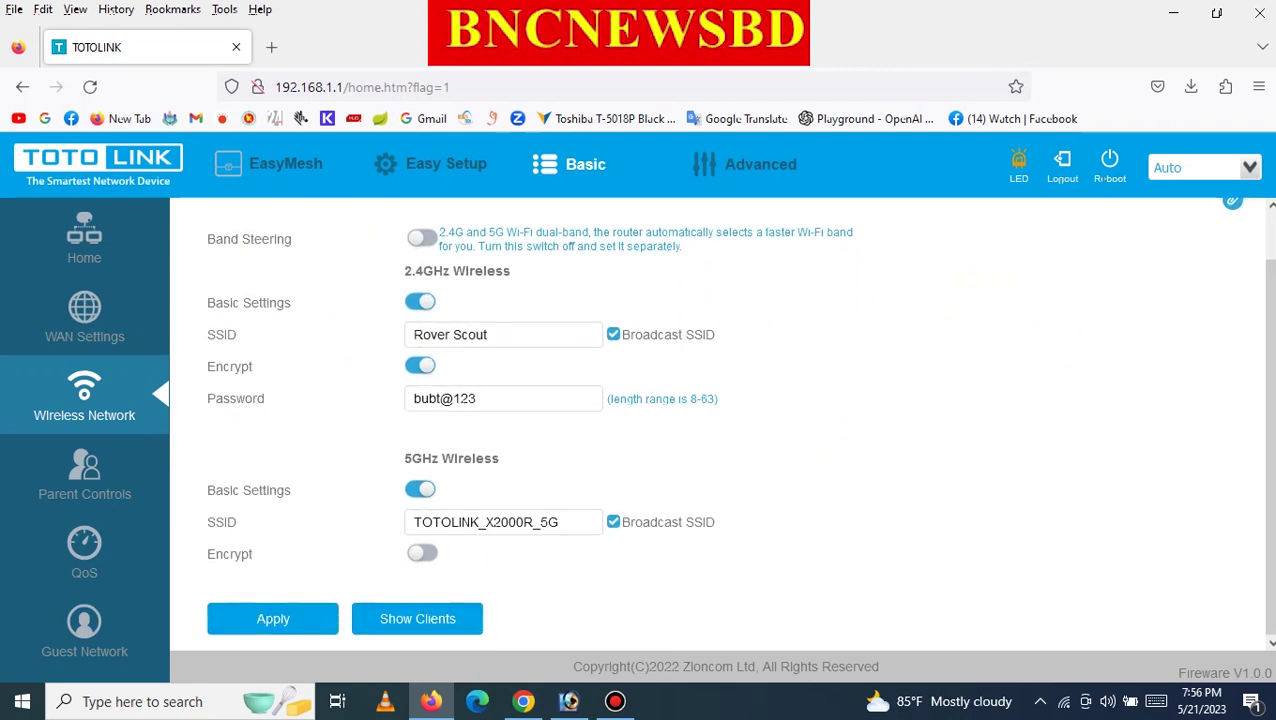
scroll(738, 414, "up", 1)
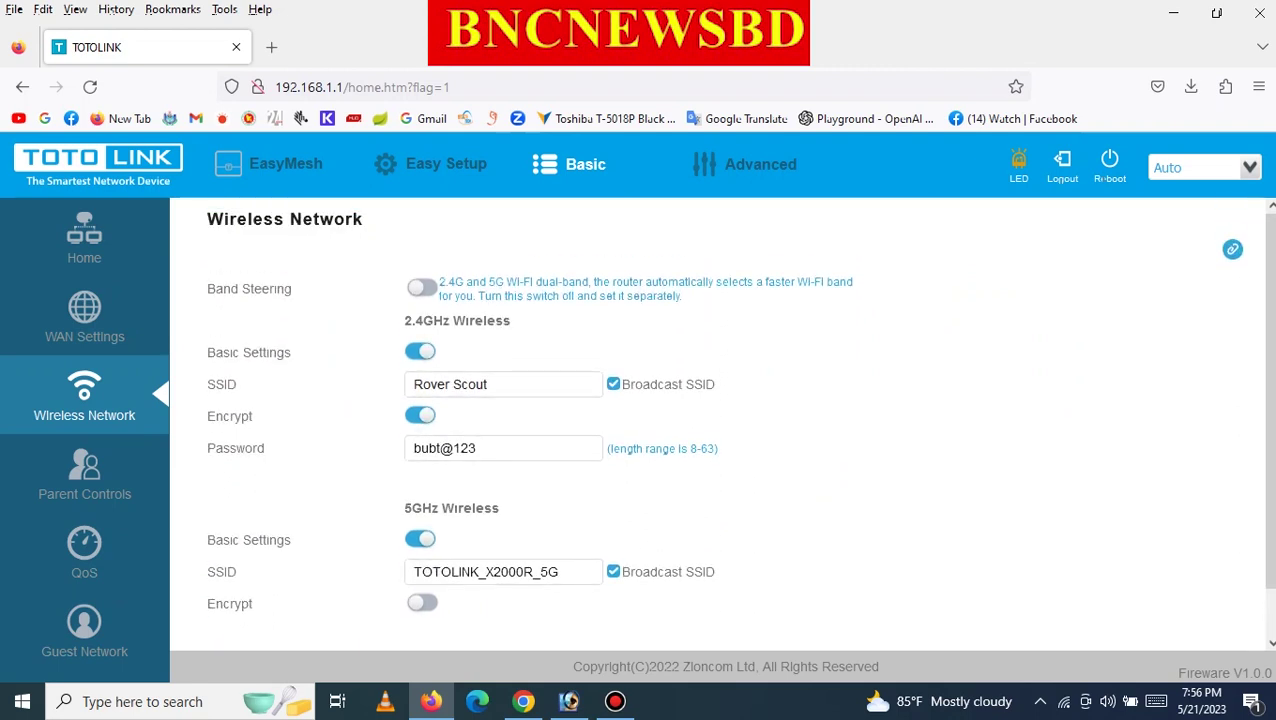
scroll(720, 420, "down", 1)
left_click(84, 473)
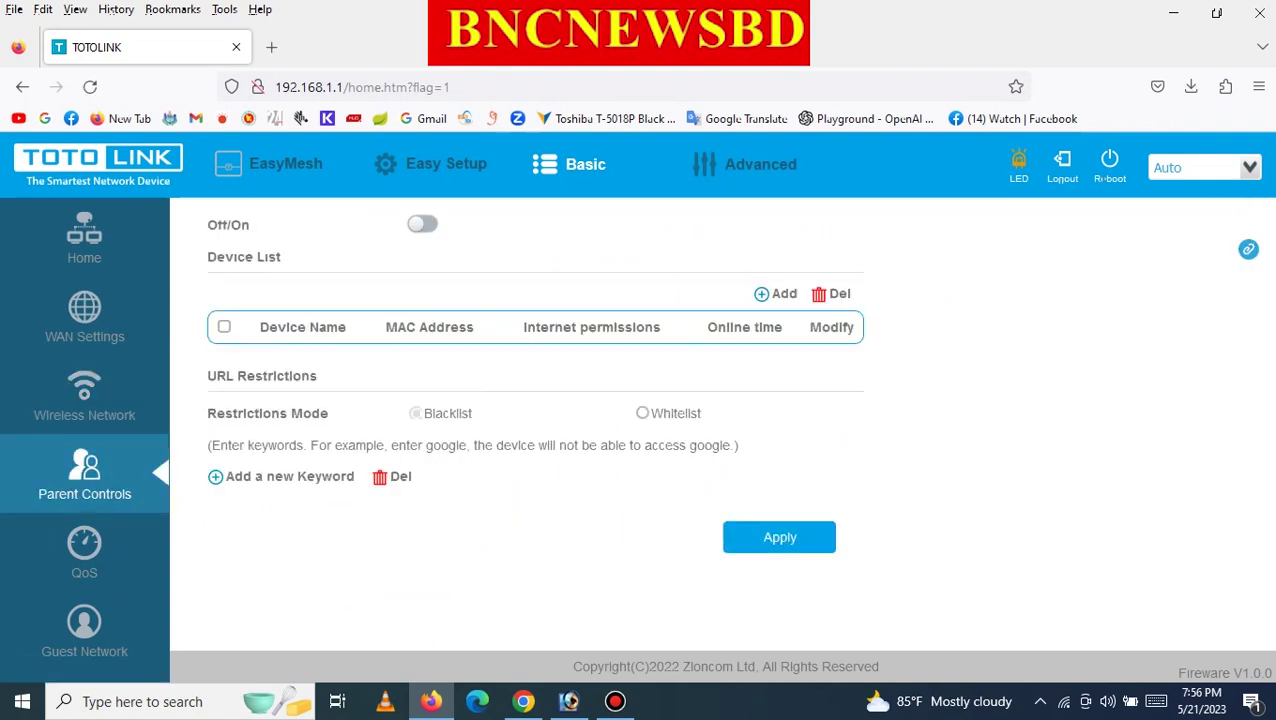
left_click(84, 552)
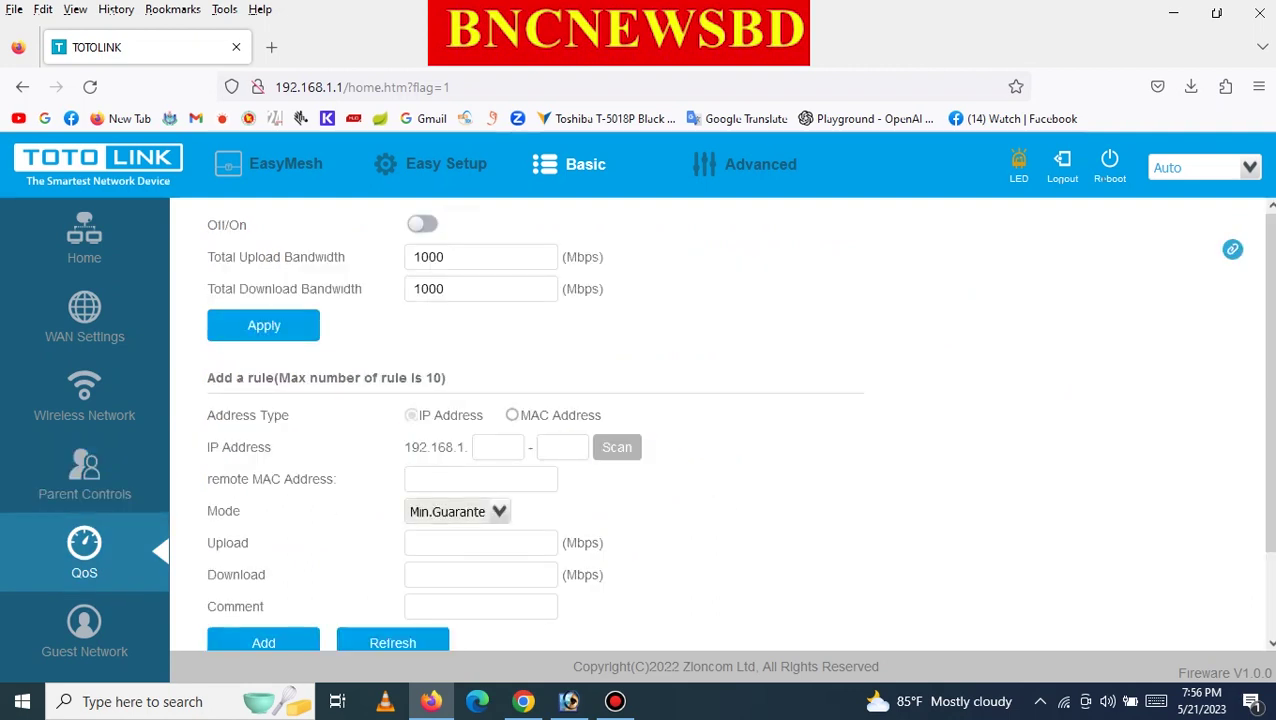
left_click(84, 630)
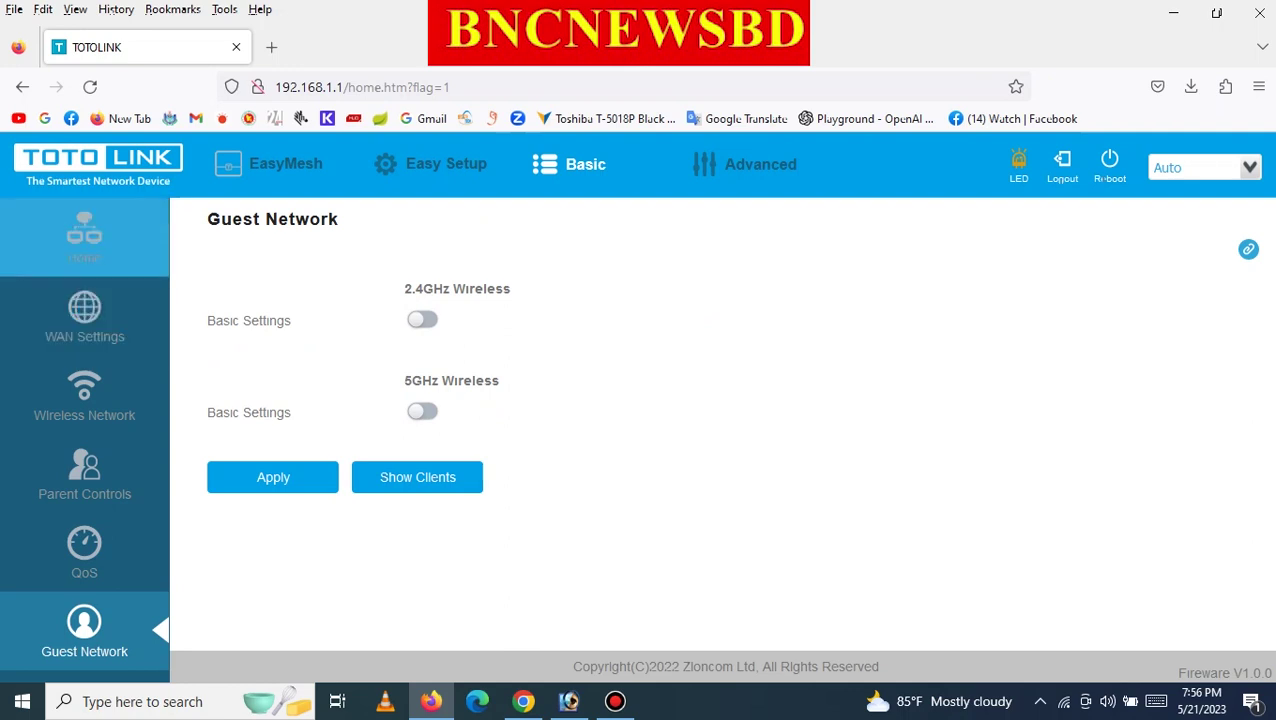
Step: Check the home and advanced Status pages for the connected WAN, then minimize Firefox
left_click(84, 237)
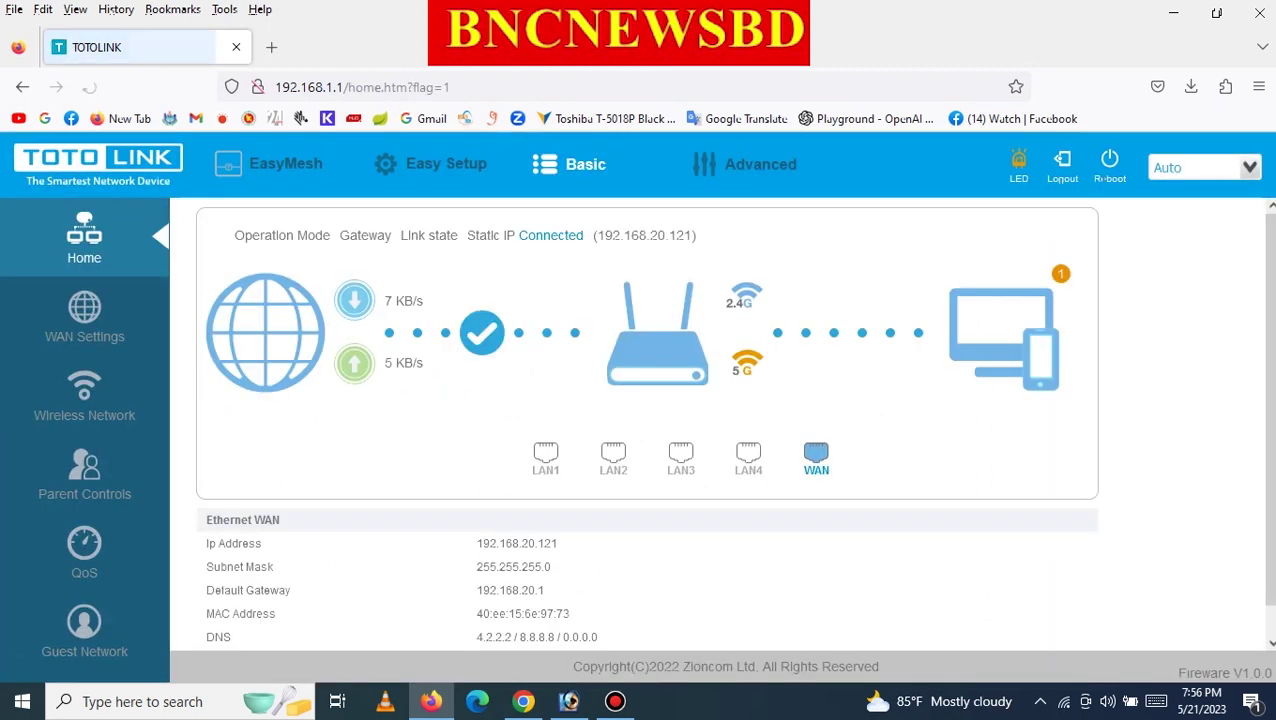
scroll(733, 418, "down", 1)
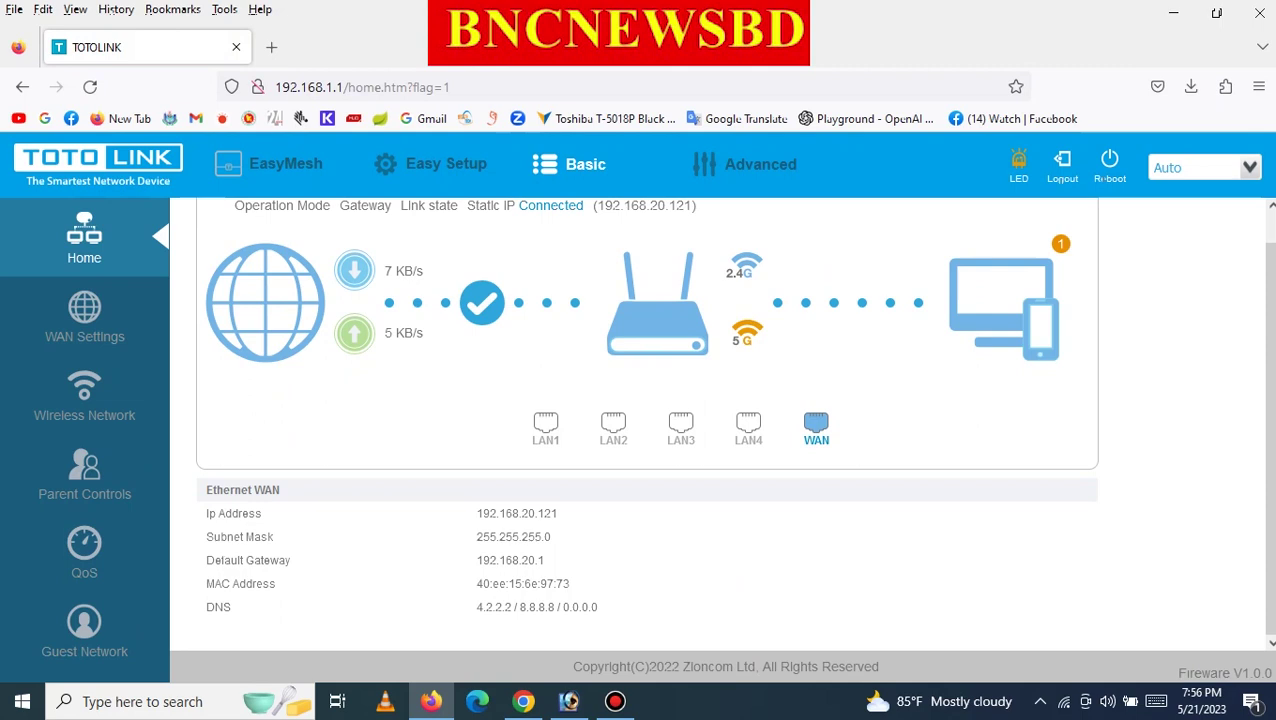
left_click(750, 164)
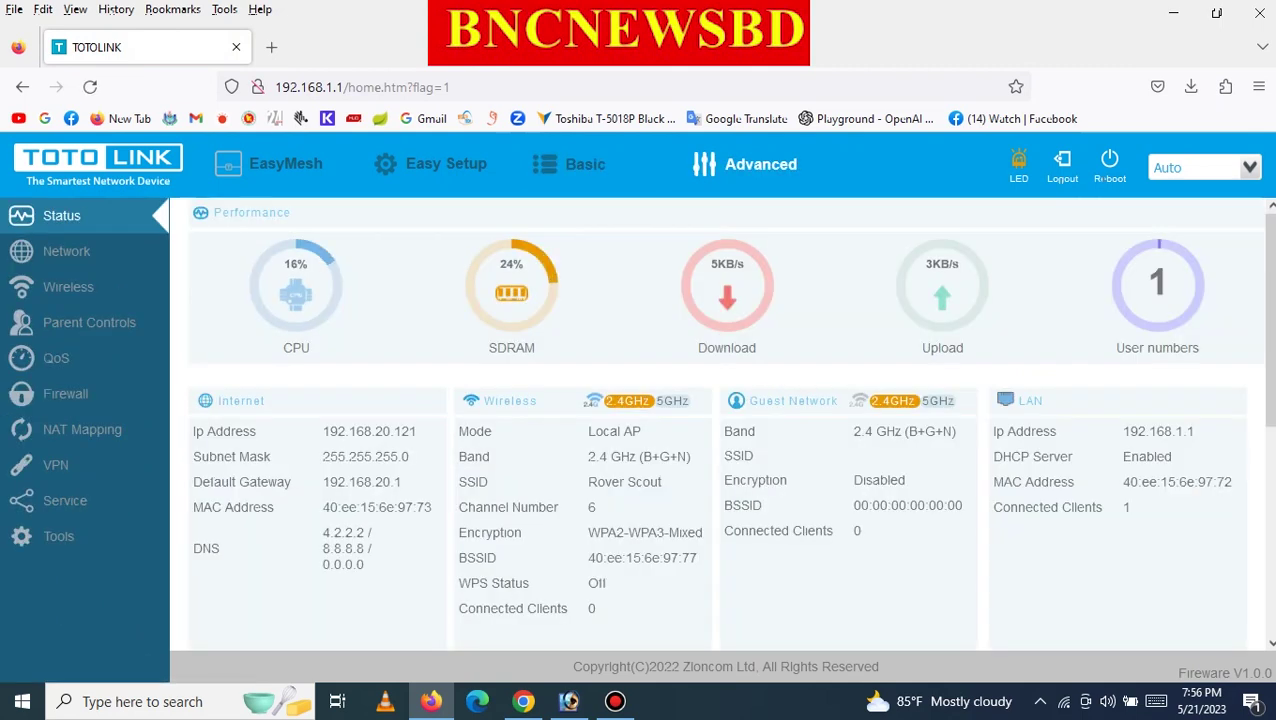
scroll(720, 425, "down", 4)
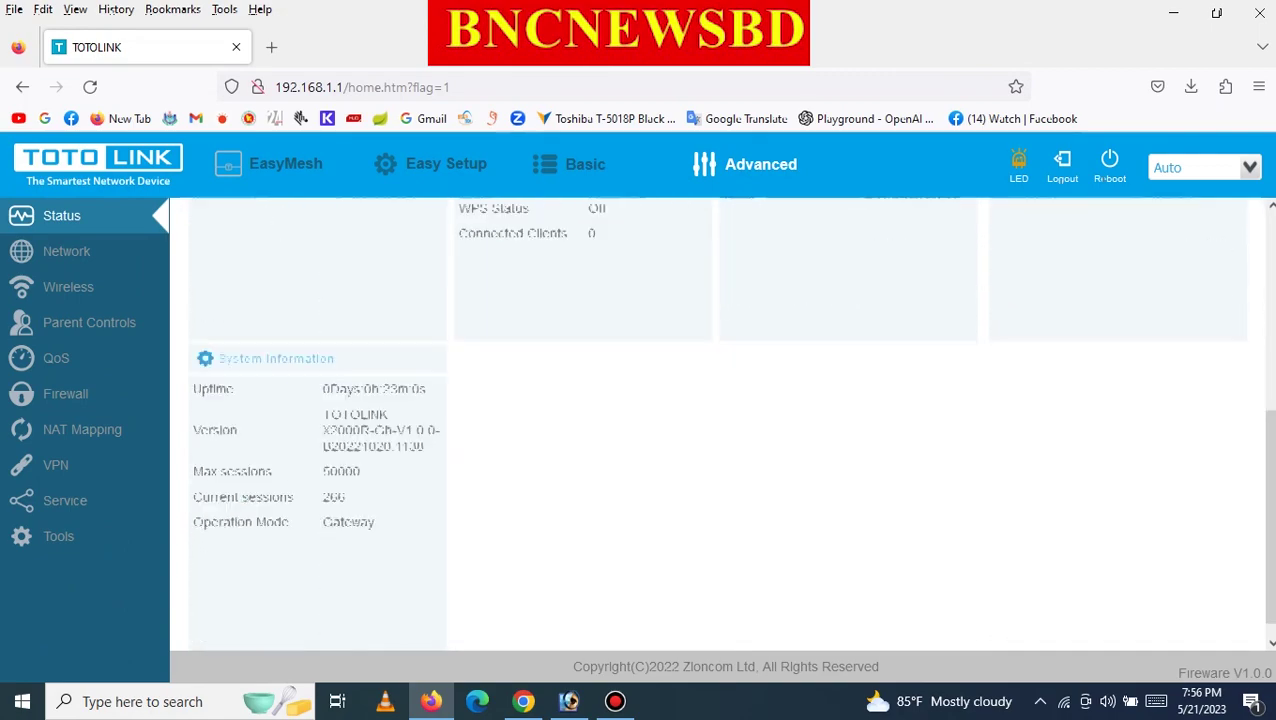
scroll(730, 422, "up", 4)
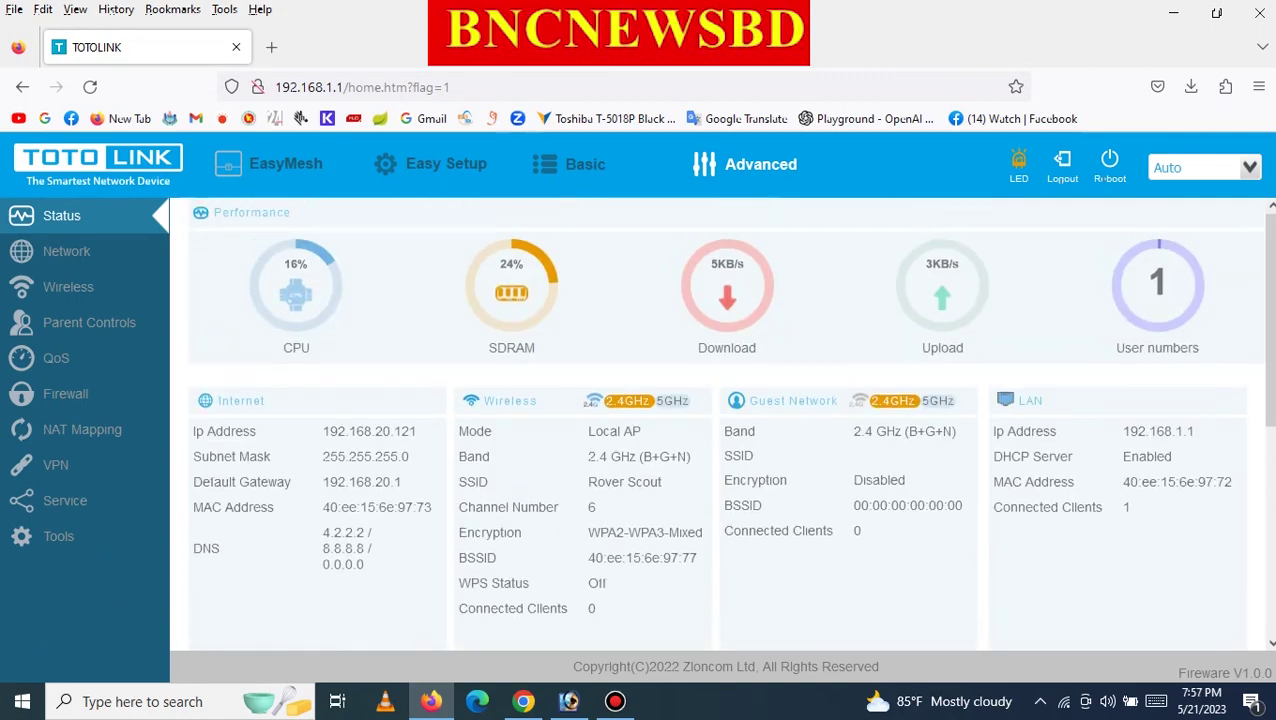
left_click(1173, 13)
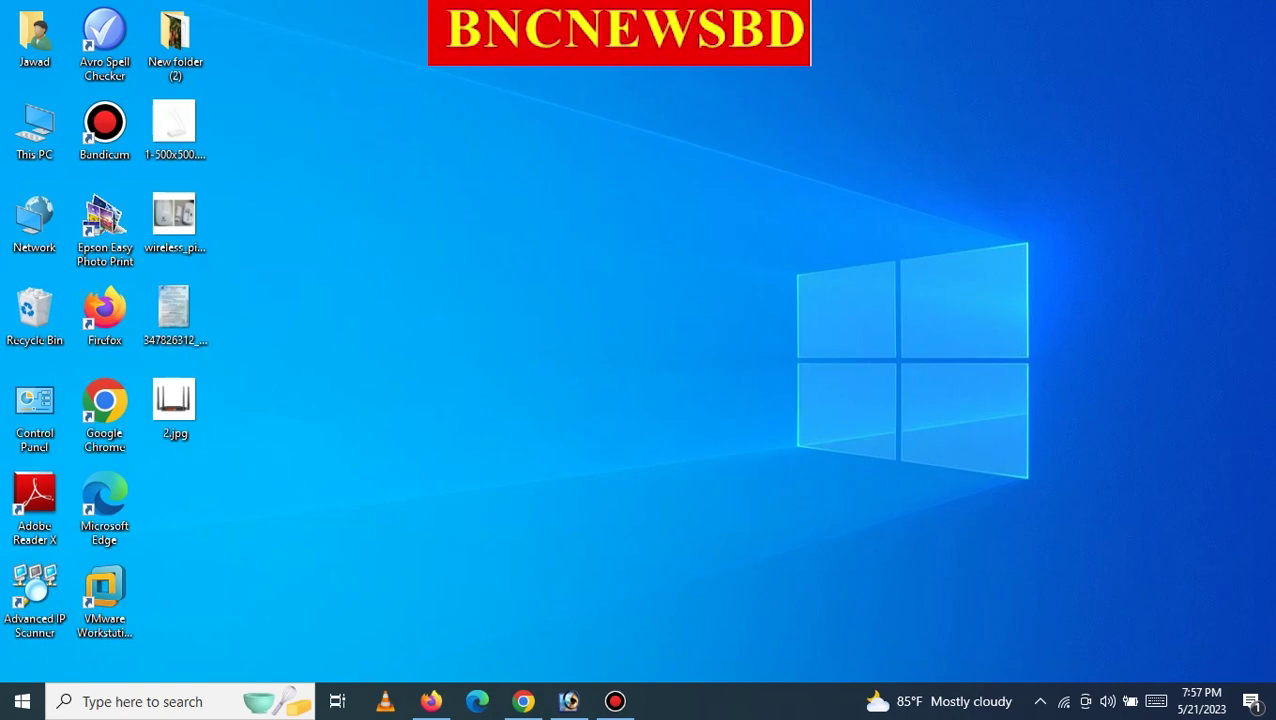
Step: Run 'ping 8.8.8.8 -t' from the Run box and stop it once replies arrive
key("super+r")
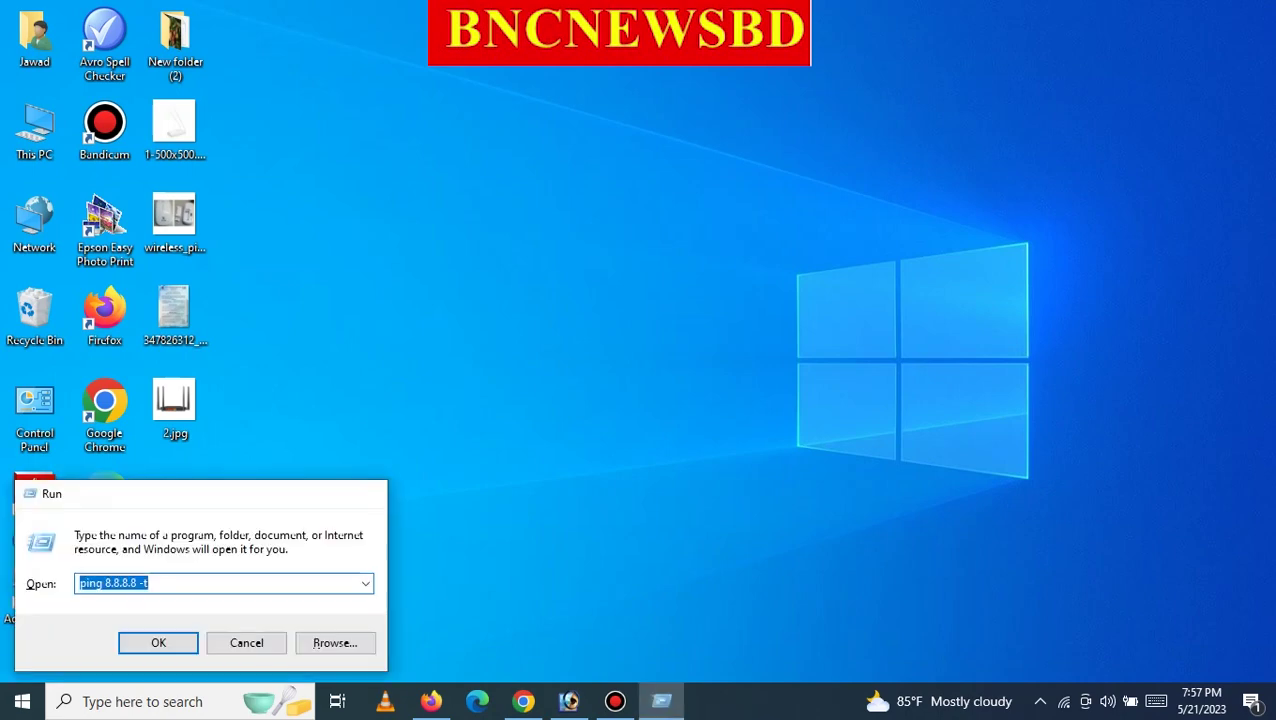
key("Return")
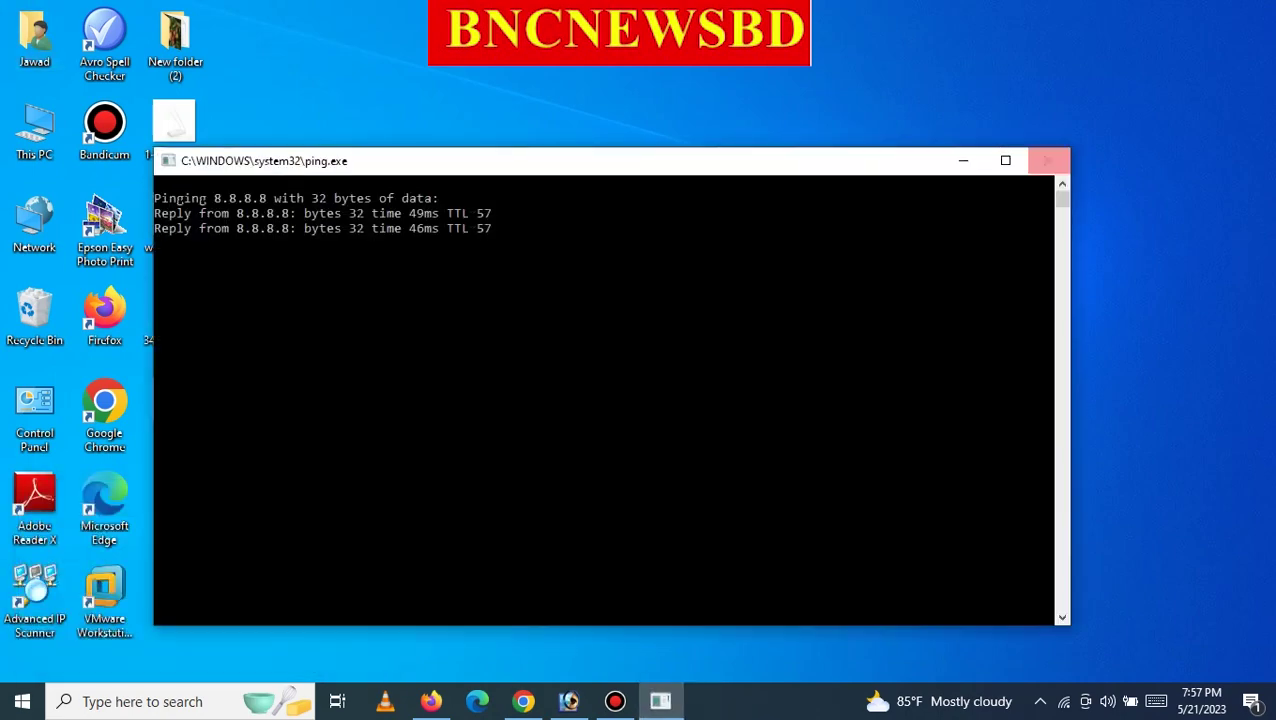
key("ctrl+c")
Step: Minimize the Daraz Seller Center window, restore Firefox's router page and open a new tab
left_click(523, 701)
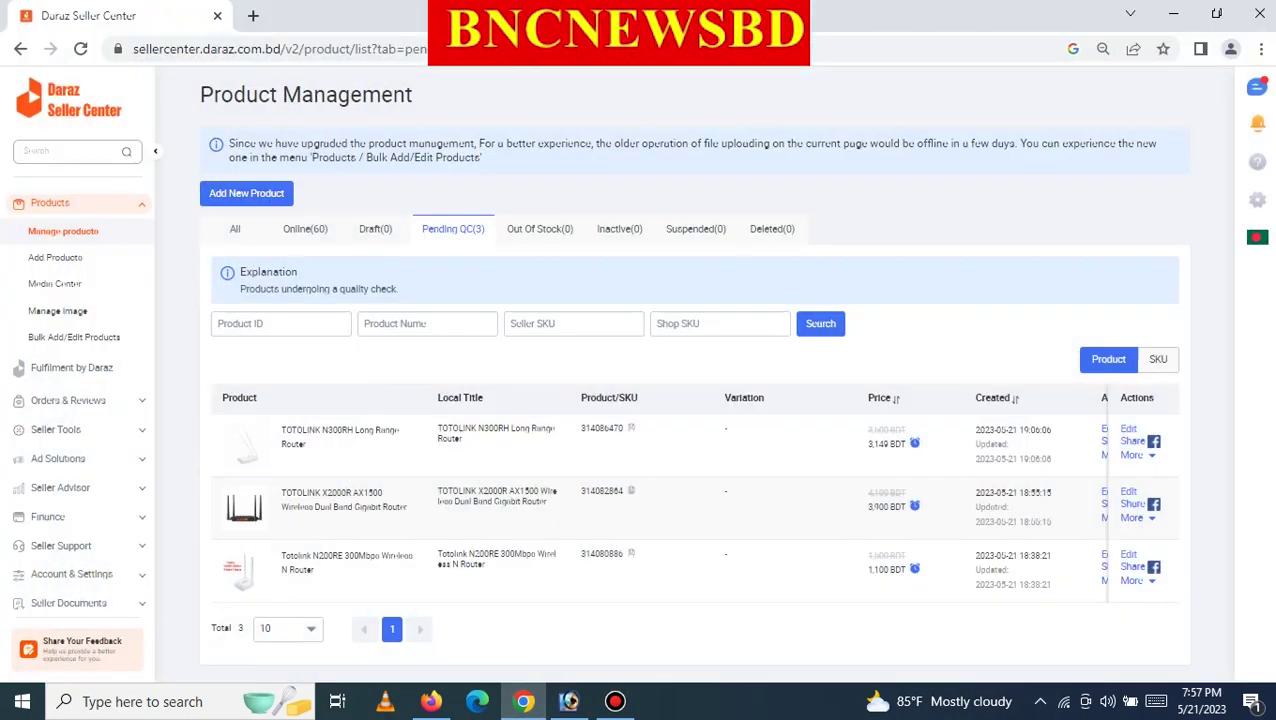
left_click(1173, 13)
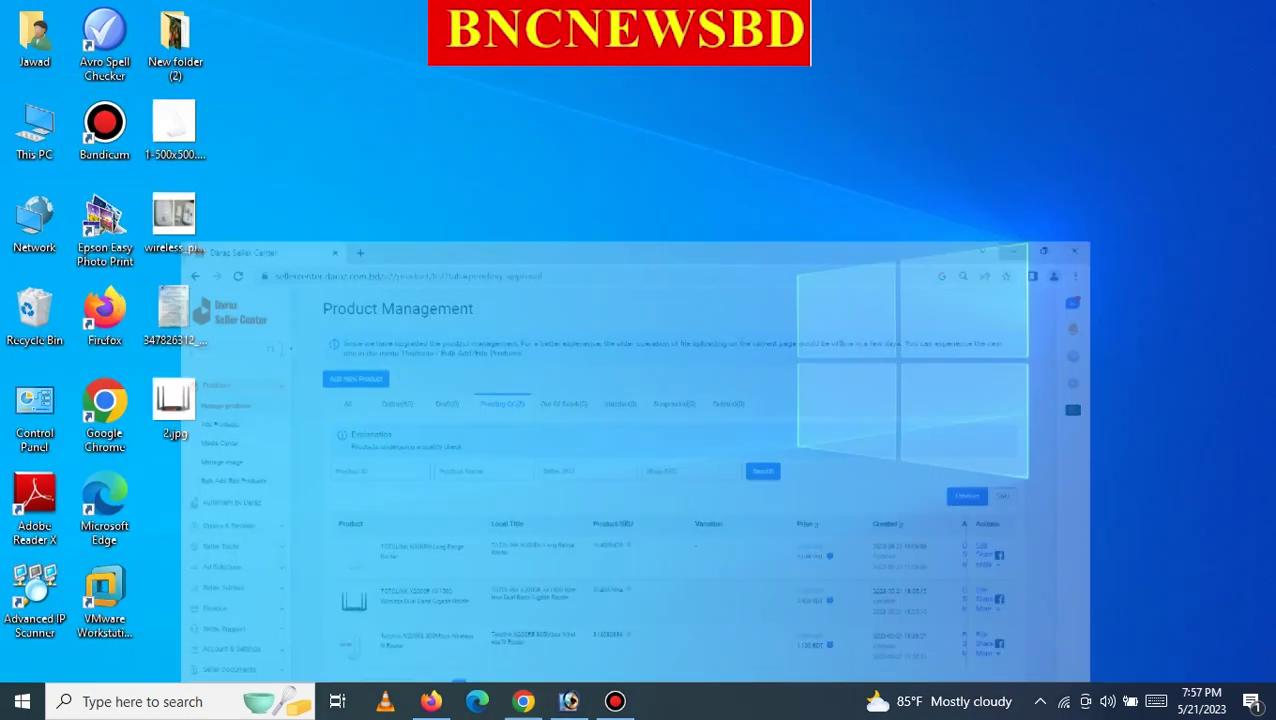
left_click(431, 701)
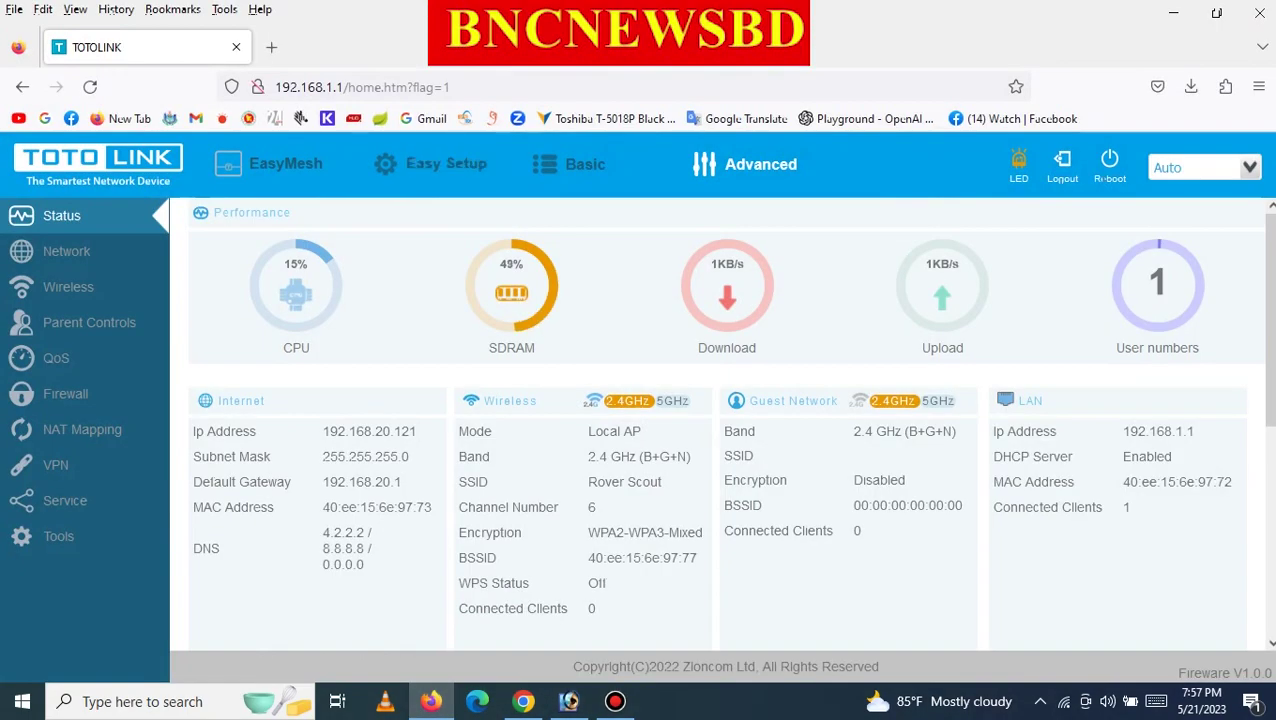
key("ctrl+t")
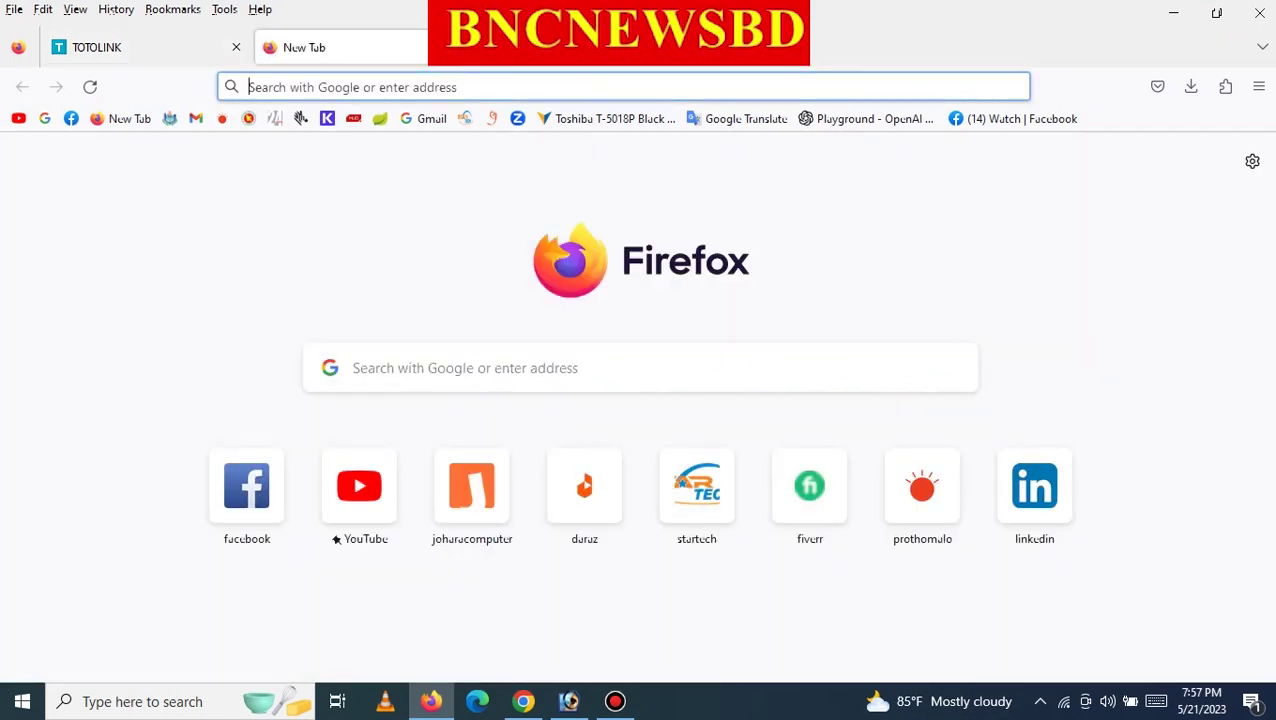
Step: Load the YouTube home feed from the bookmark to confirm internet access works
left_click(18, 118)
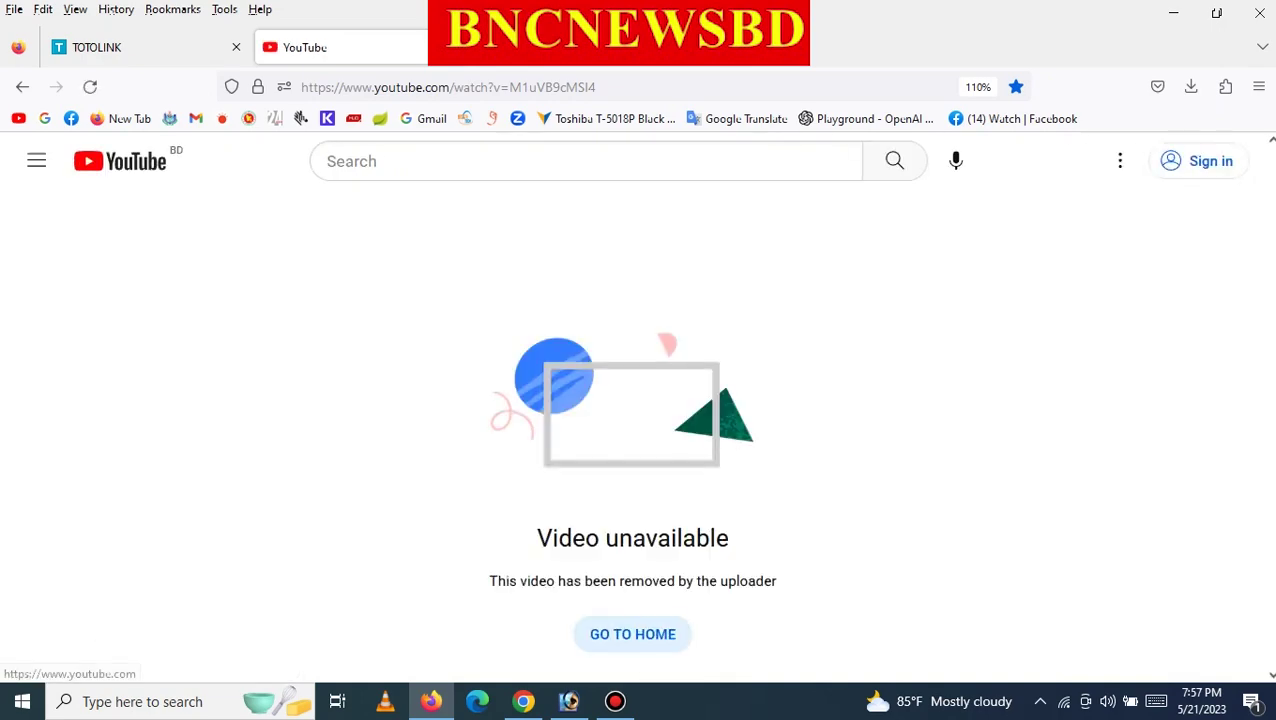
left_click(632, 634)
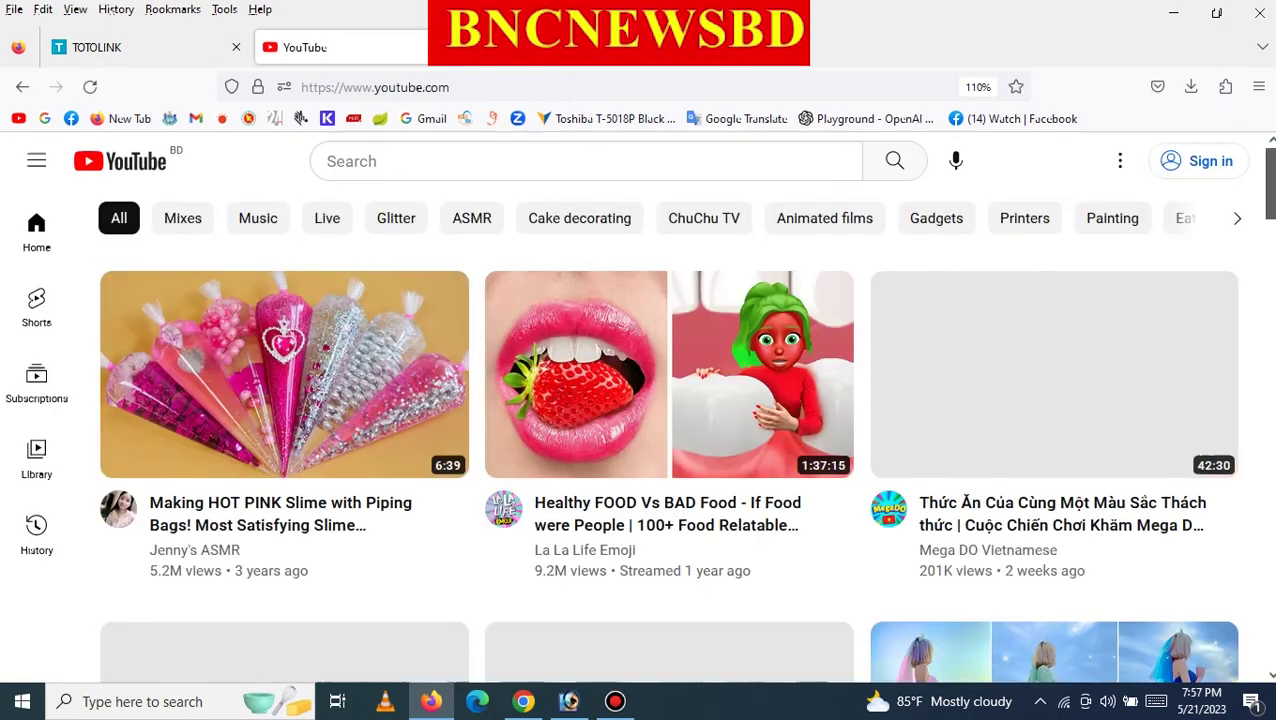
scroll(668, 415, "down", 4)
scroll(668, 415, "up", 4)
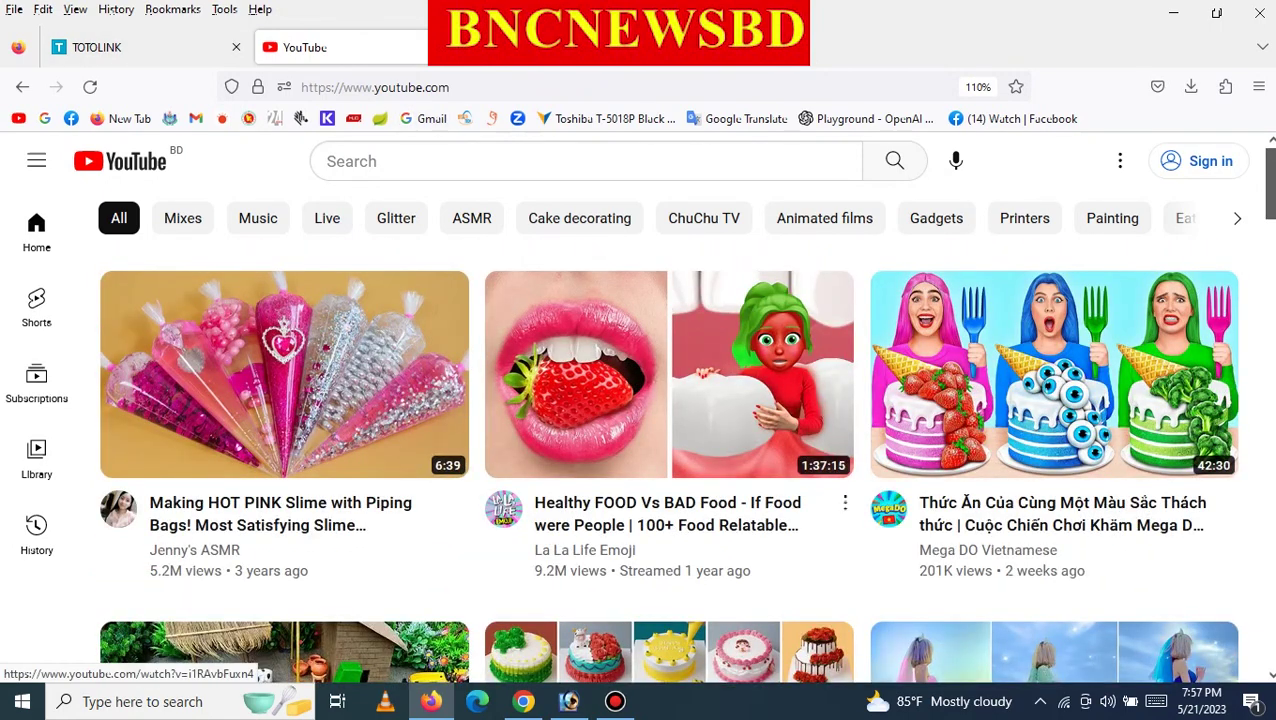
Step: Go back to the TOTOLINK router's status dashboard tab
left_click(1173, 13)
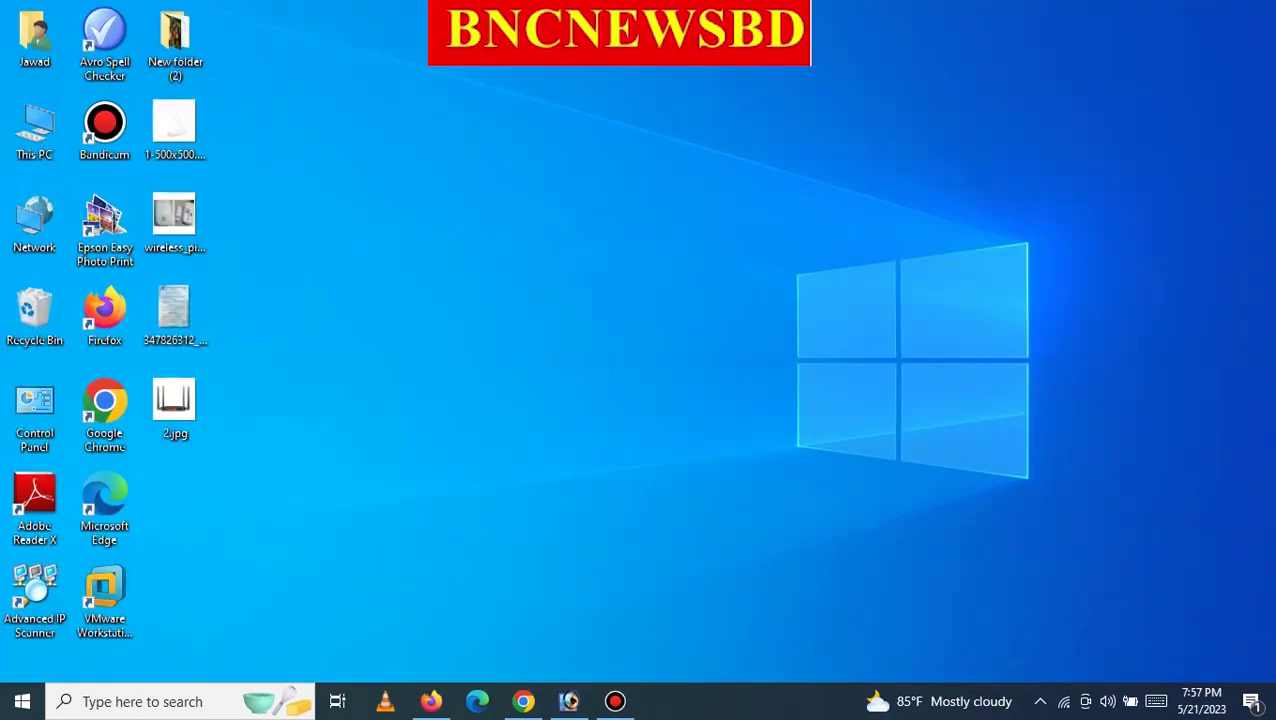
left_click(431, 701)
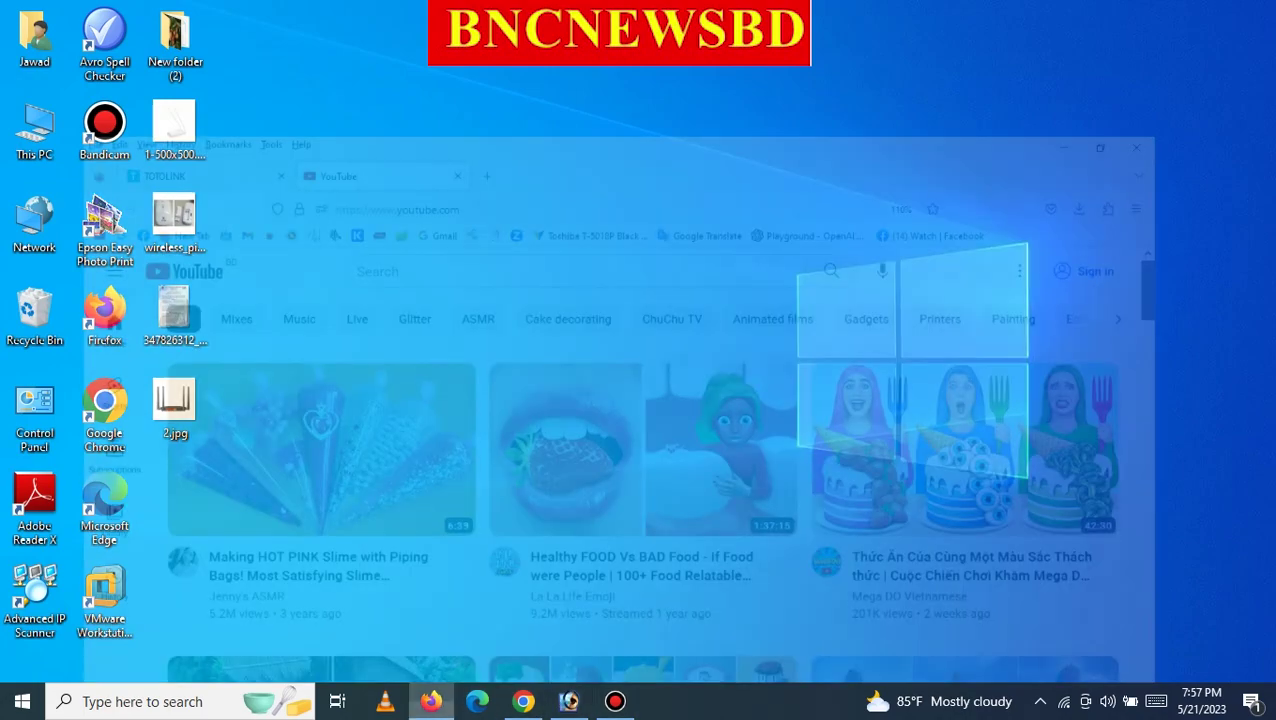
left_click(110, 47)
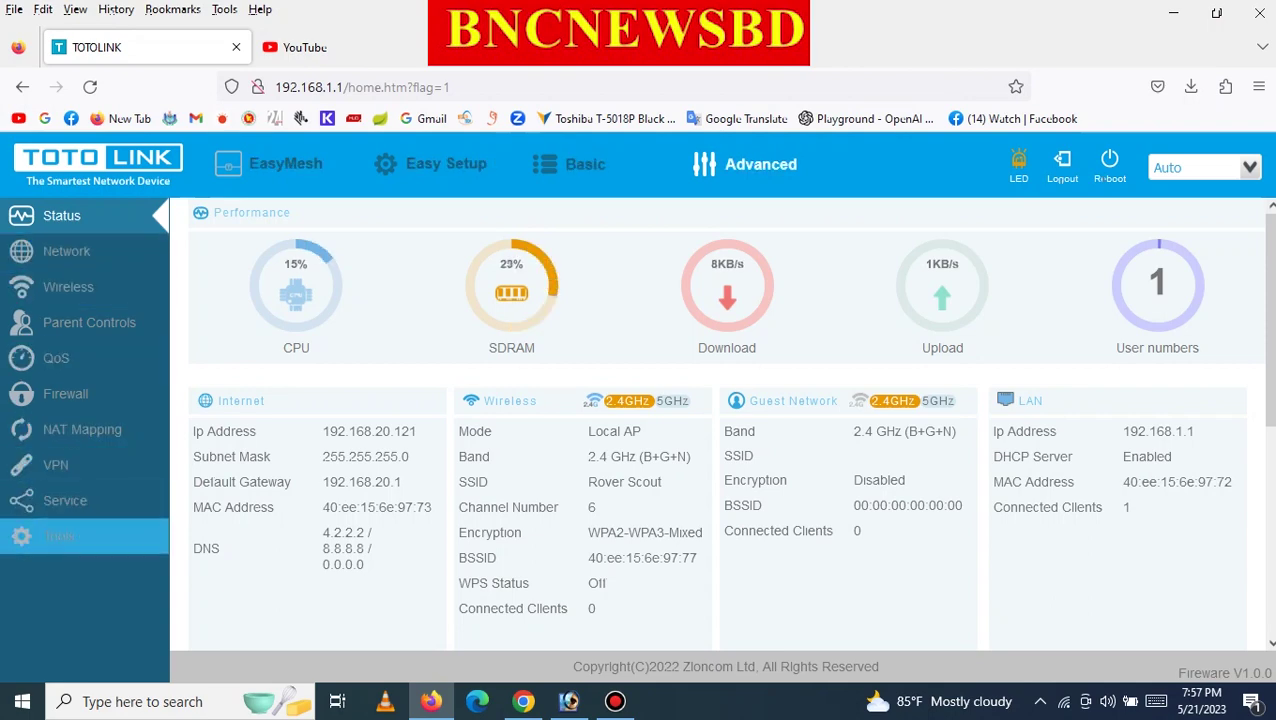
left_click(58, 536)
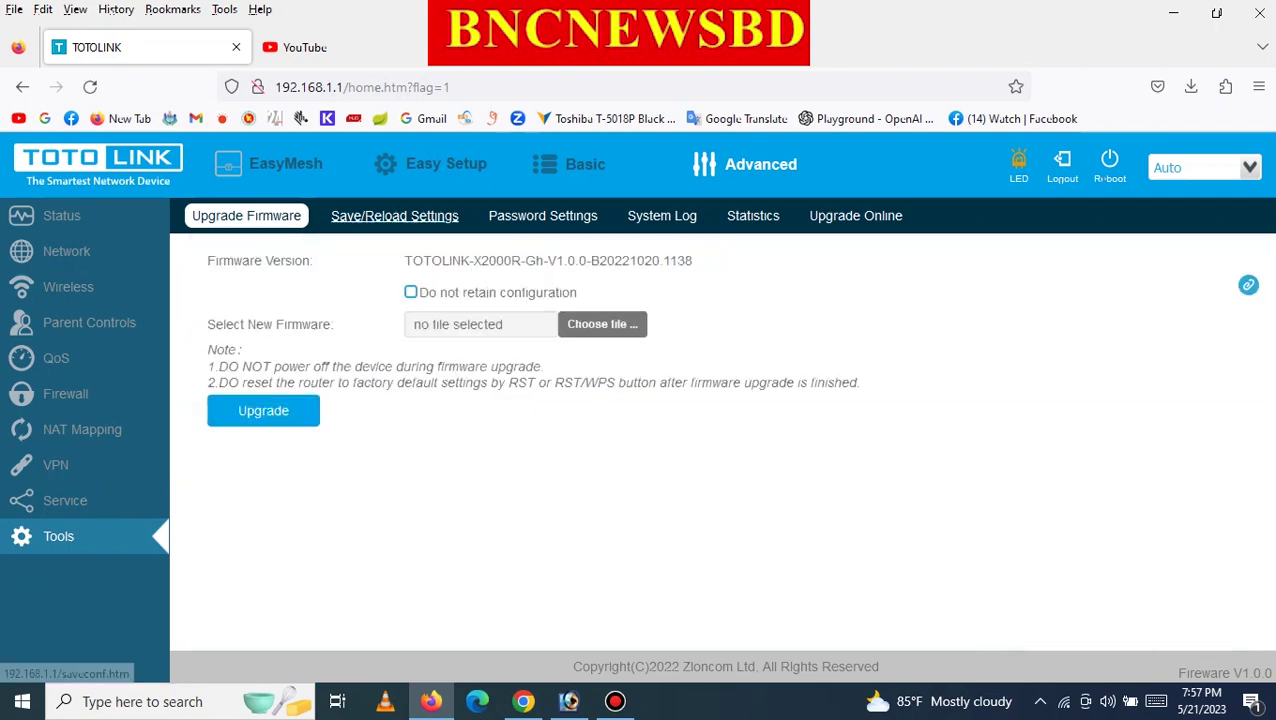
left_click(394, 215)
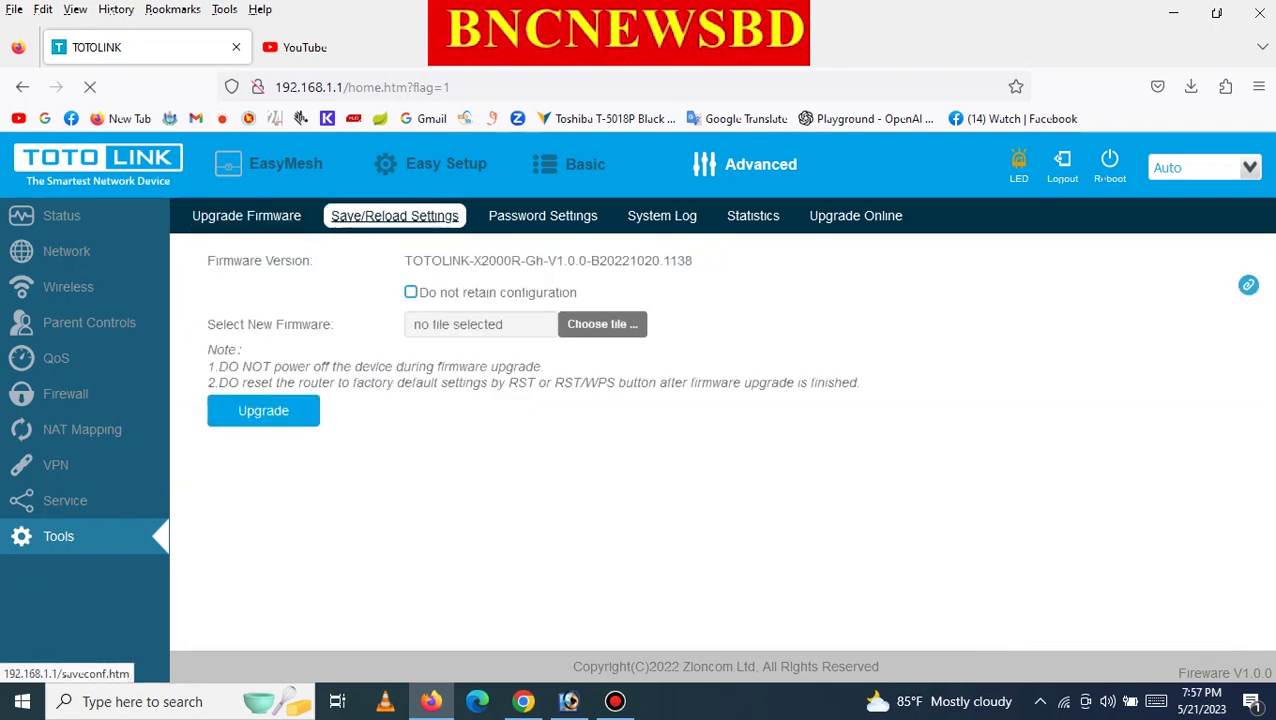
left_click(542, 215)
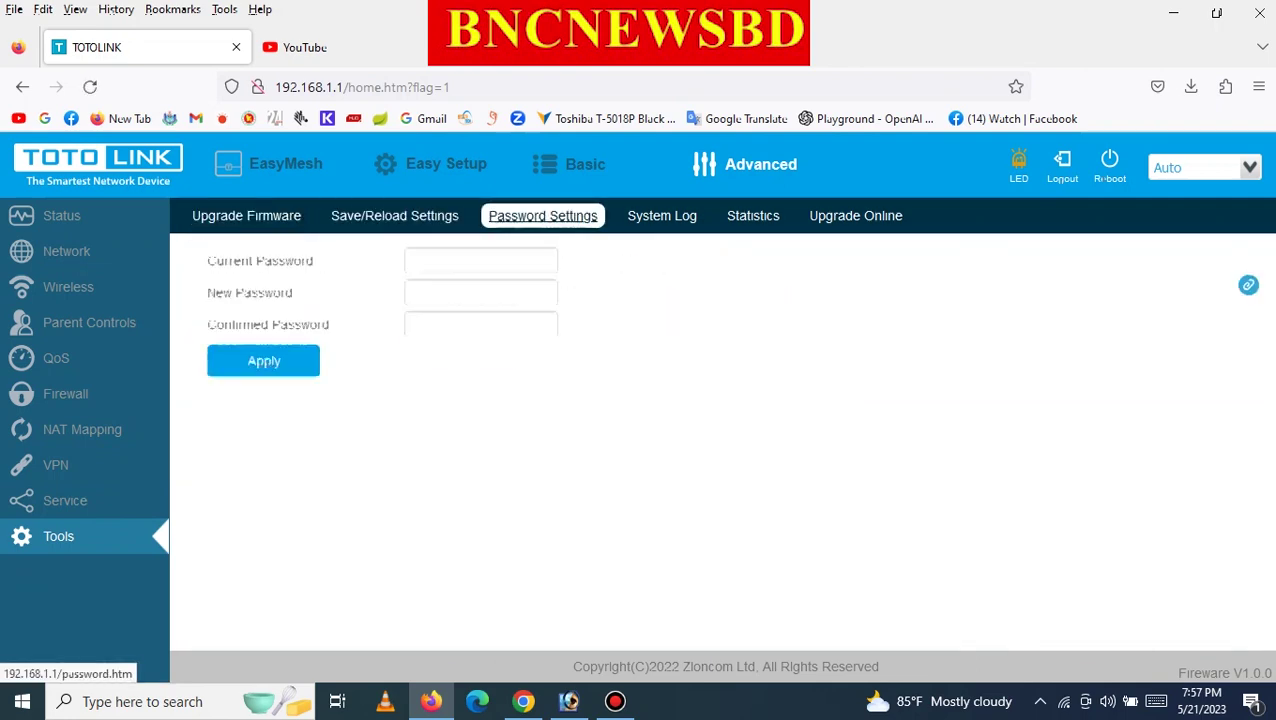
left_click(662, 216)
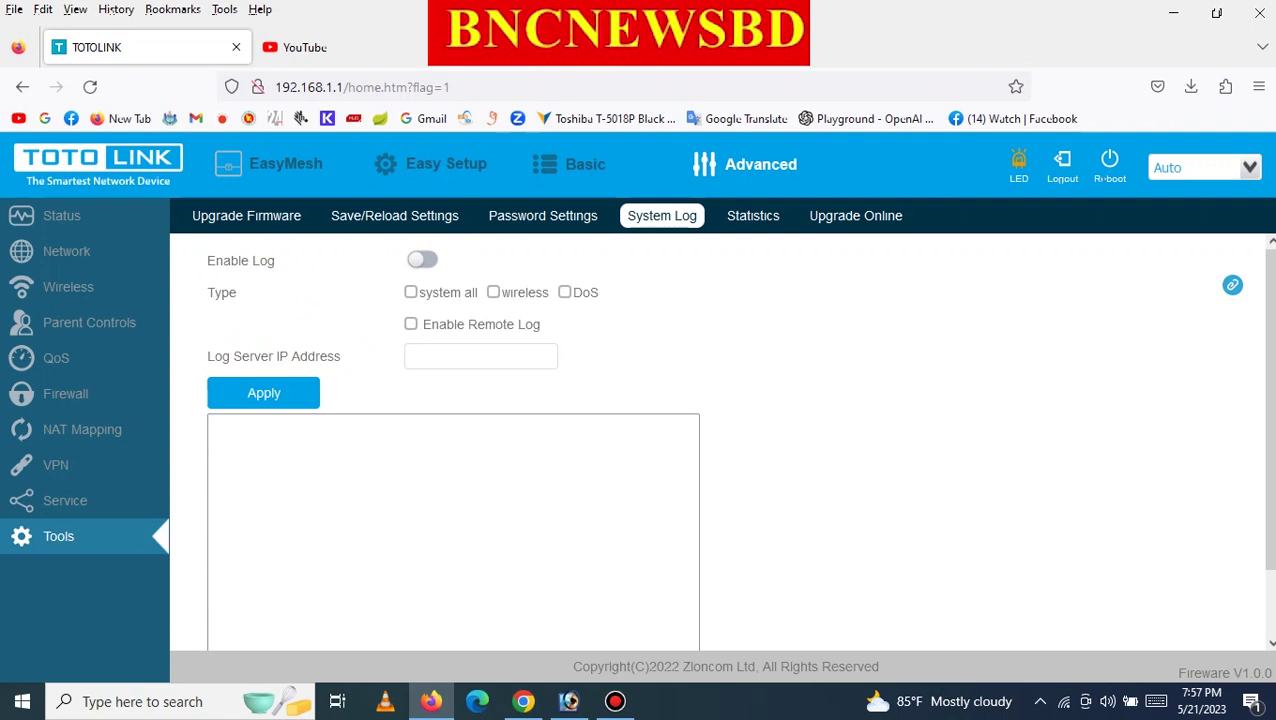
left_click(753, 215)
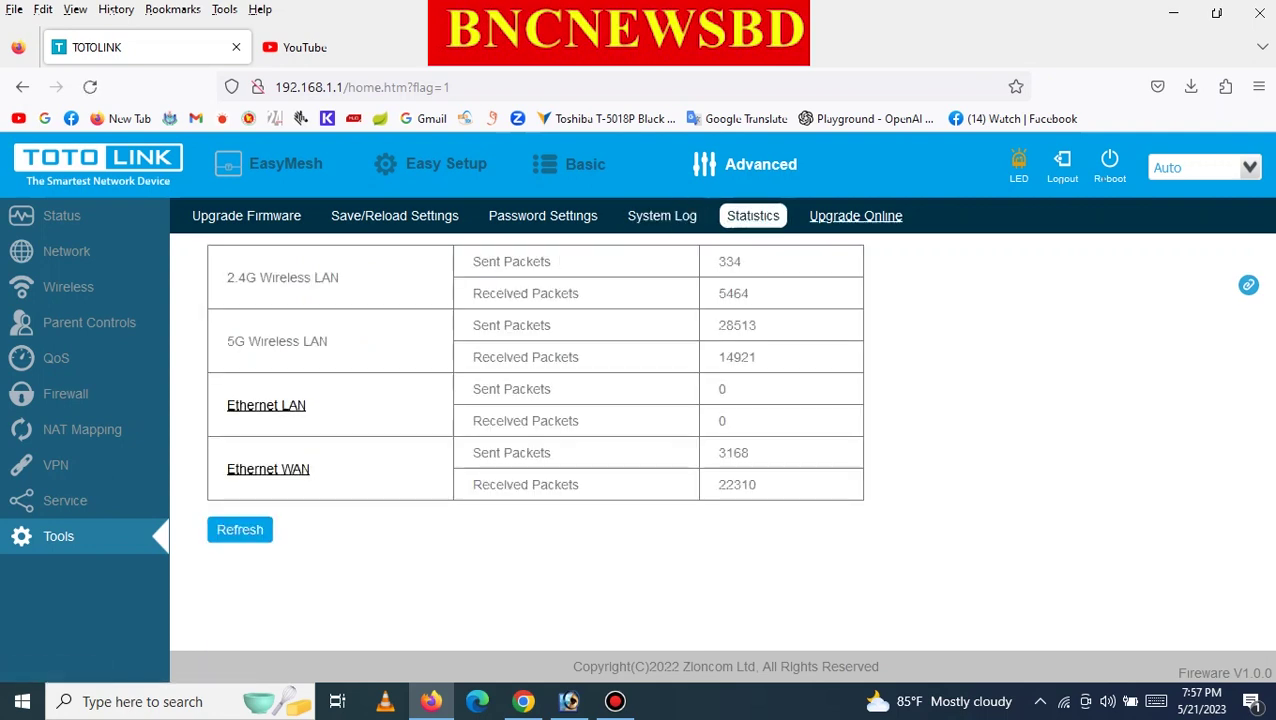
left_click(855, 215)
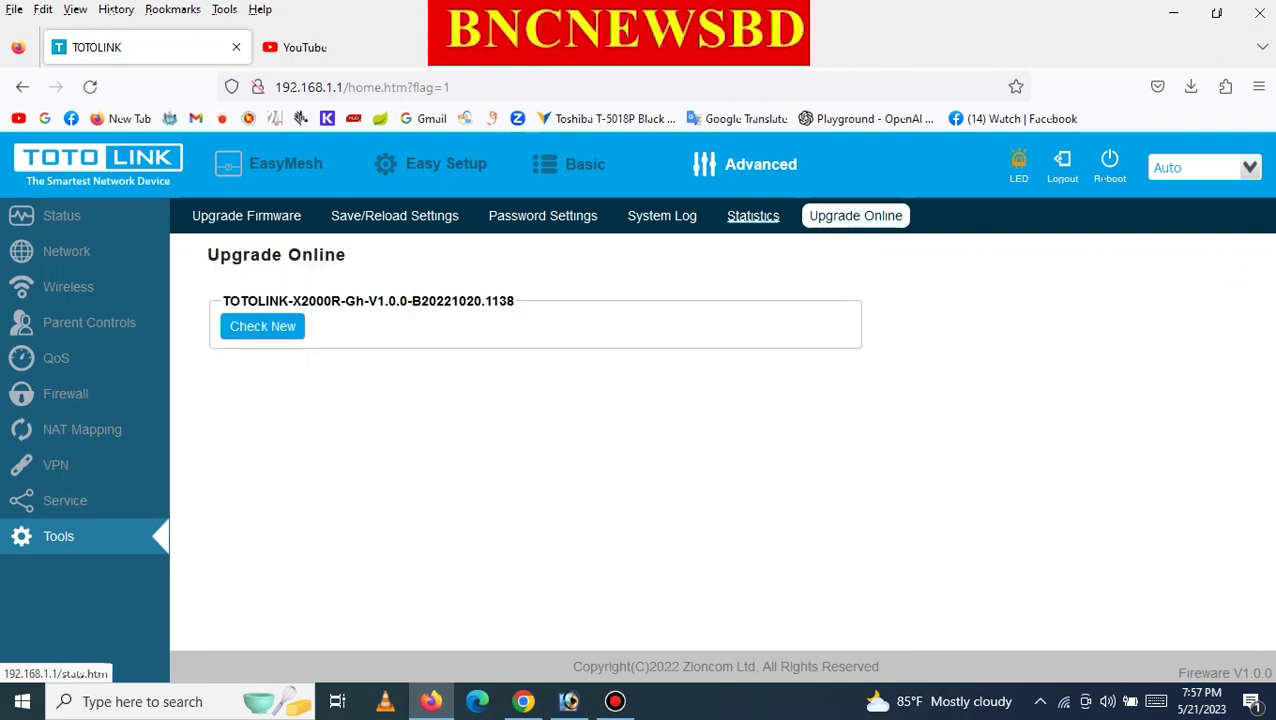
left_click(246, 215)
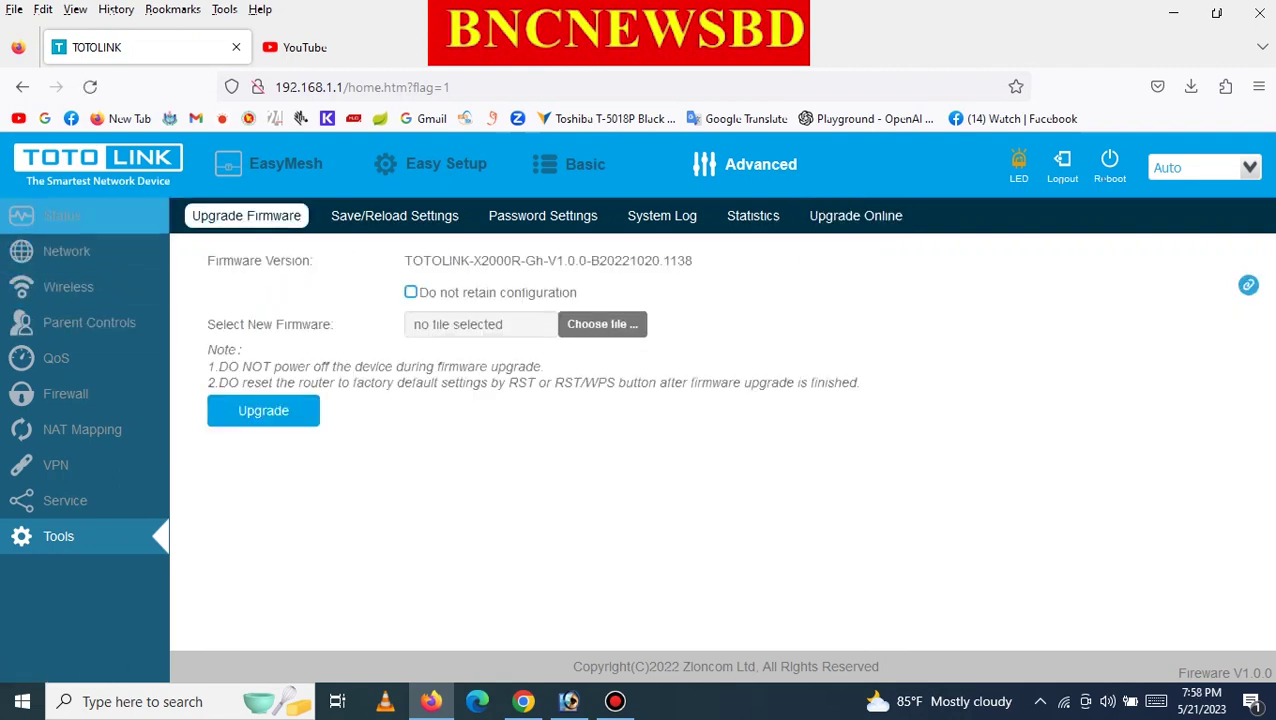
left_click(60, 215)
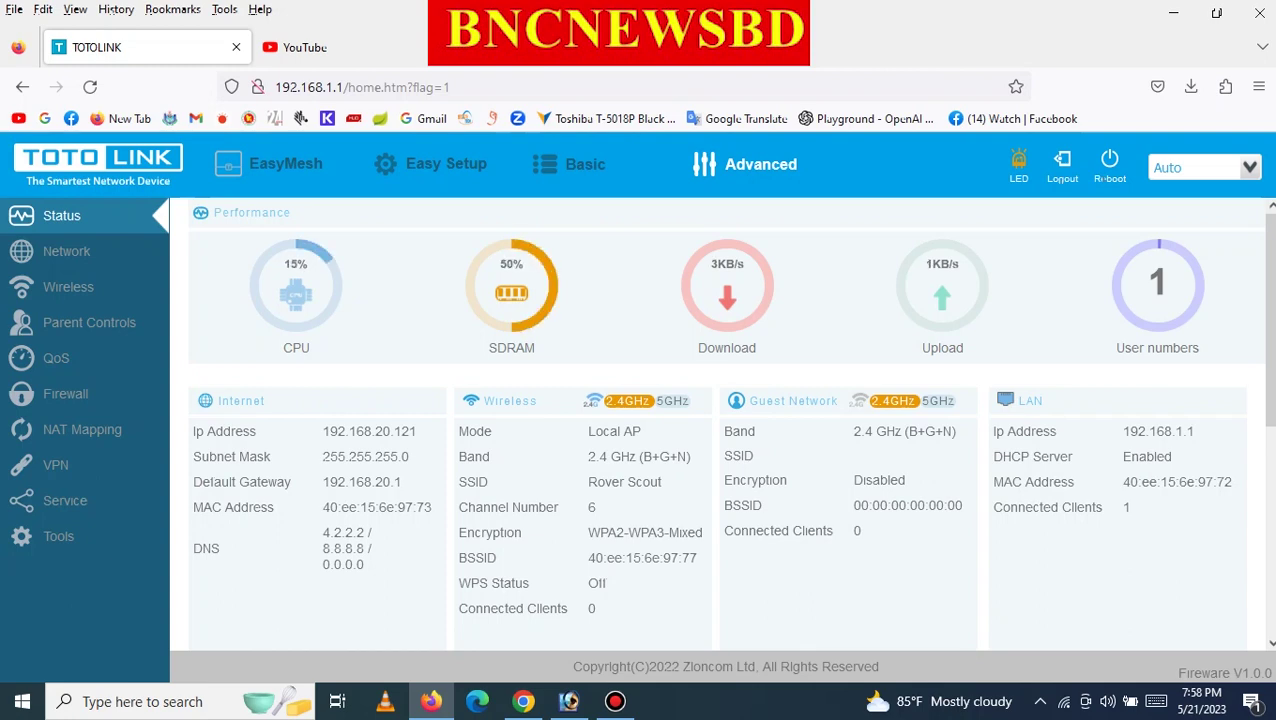
scroll(730, 420, "down", 4)
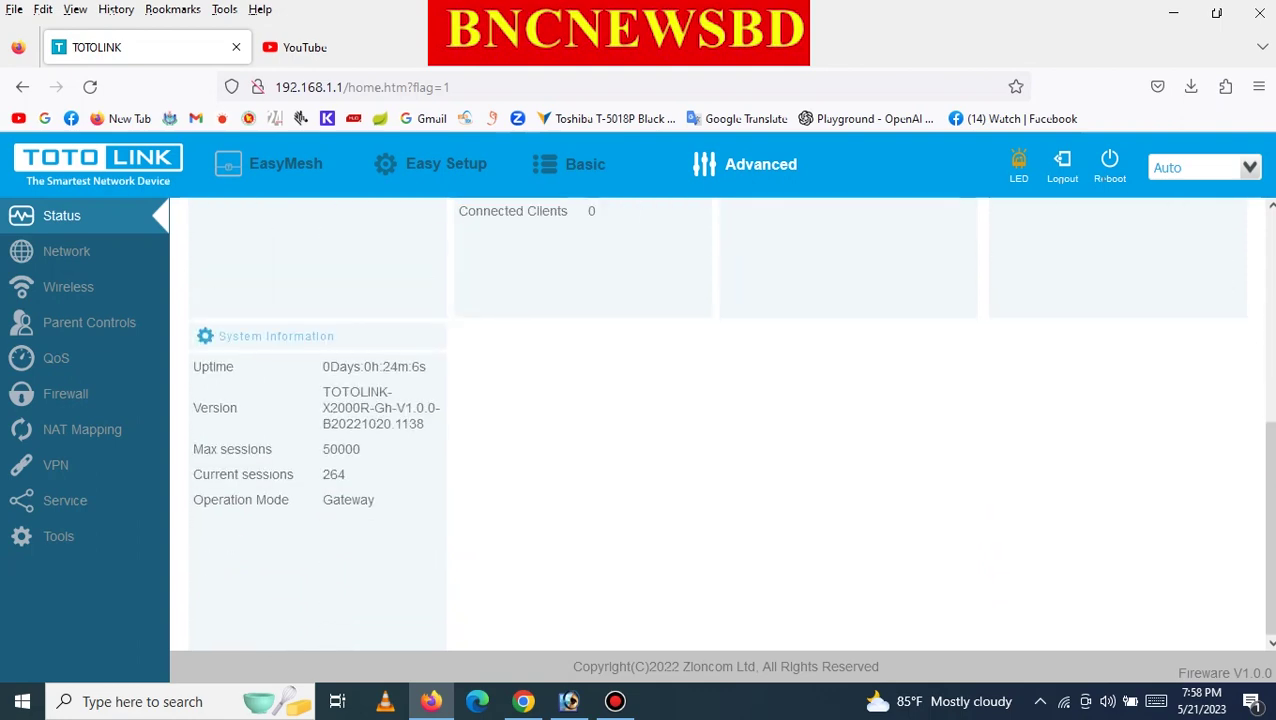